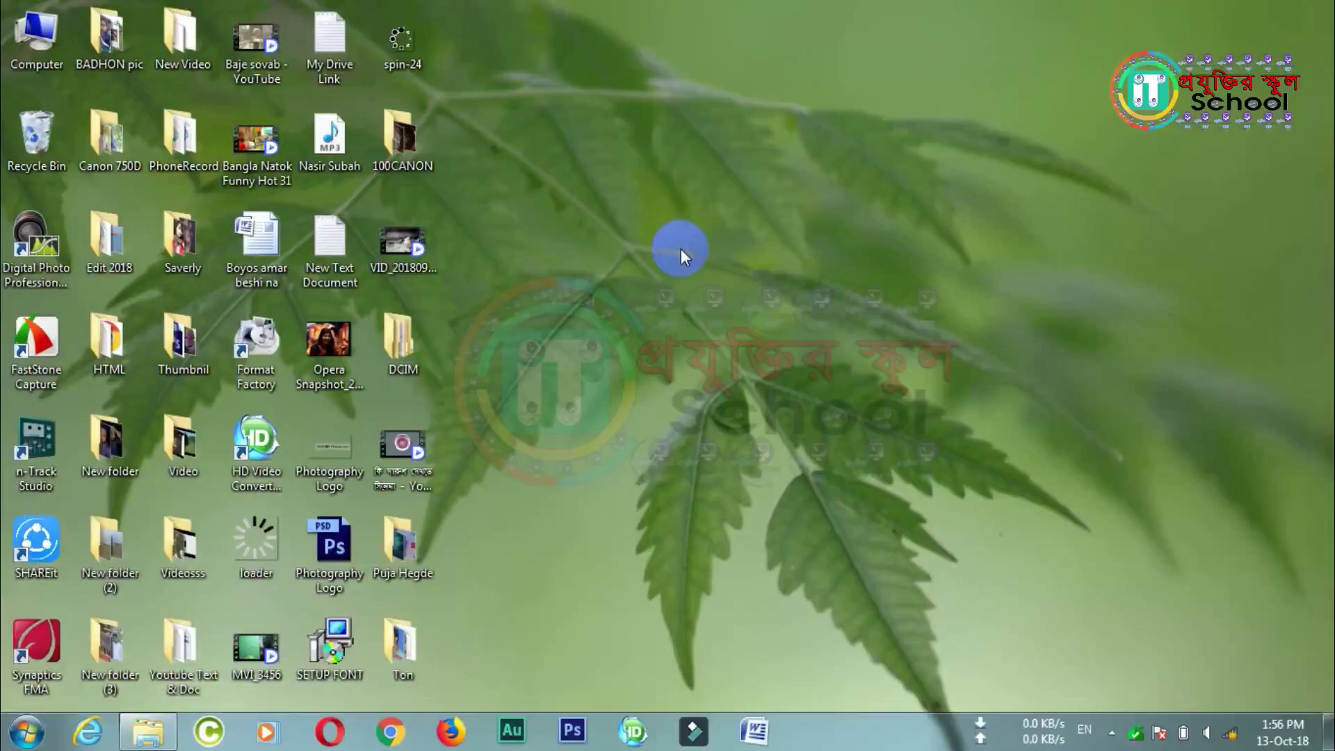
# Open the QRCode_Studio folder on the SOFTWARE (D:) drive.
pyautogui.doubleClick(36, 34)
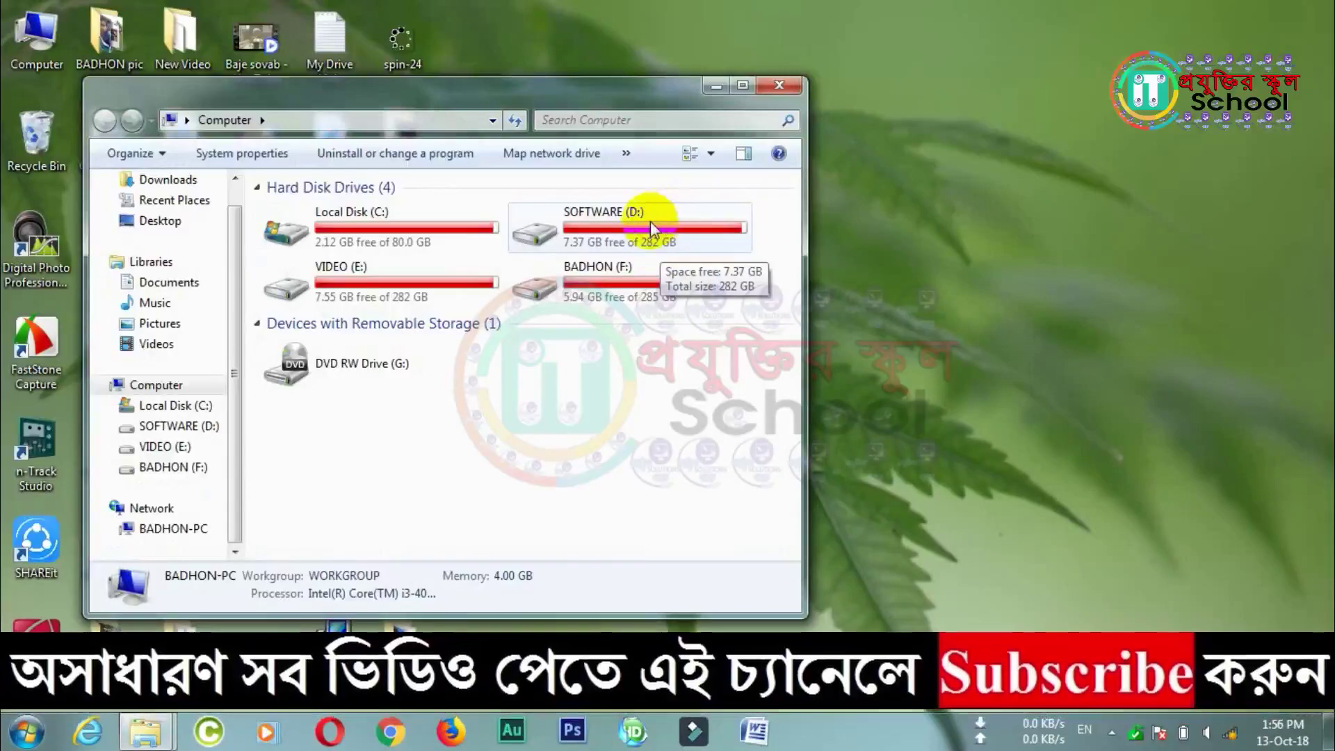
pyautogui.doubleClick(657, 217)
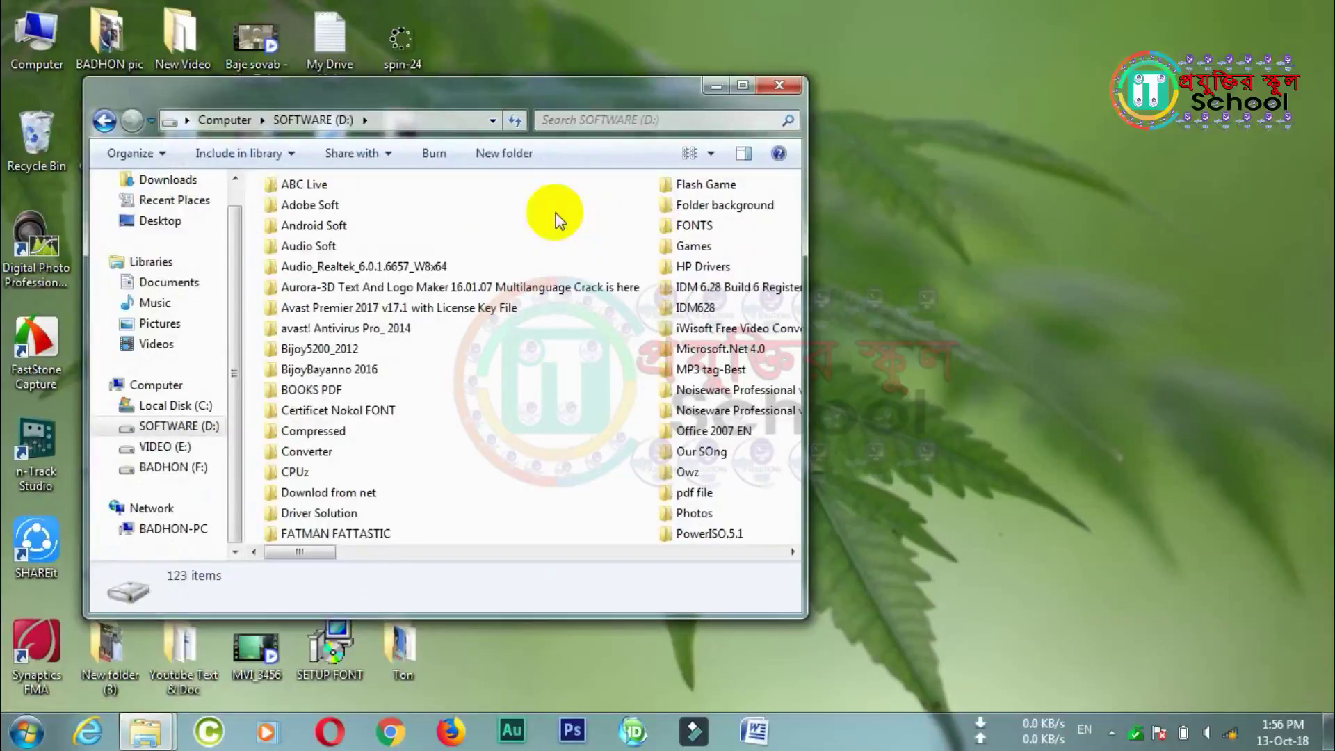
pyautogui.scroll(-1, 556, 212)
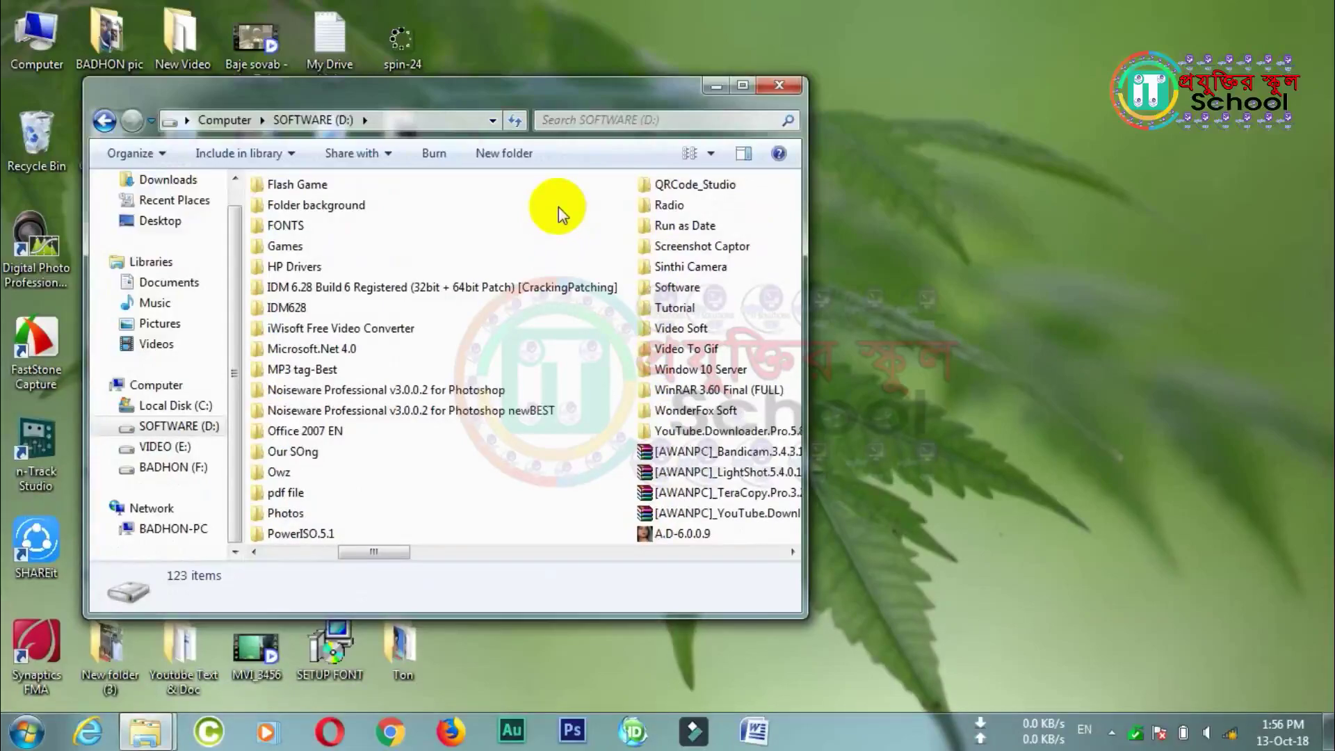
pyautogui.press('Right')
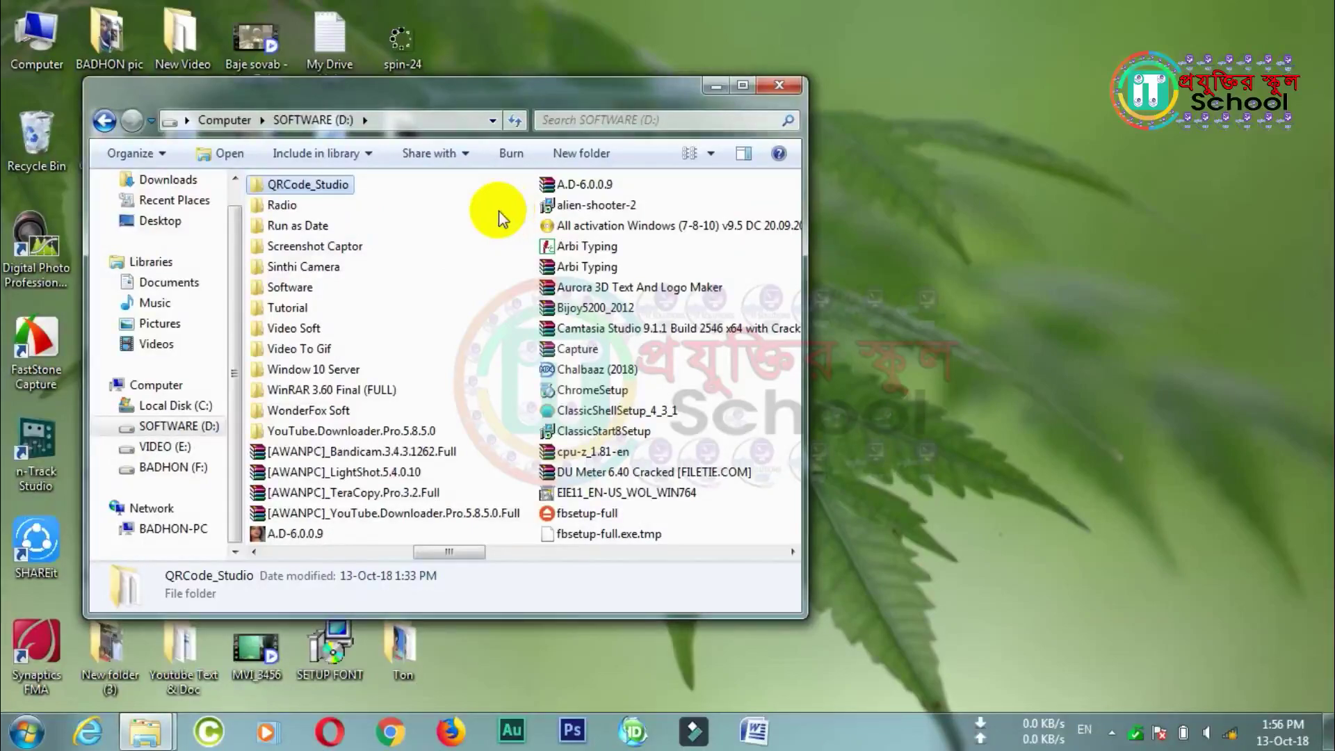
pyautogui.click(388, 200)
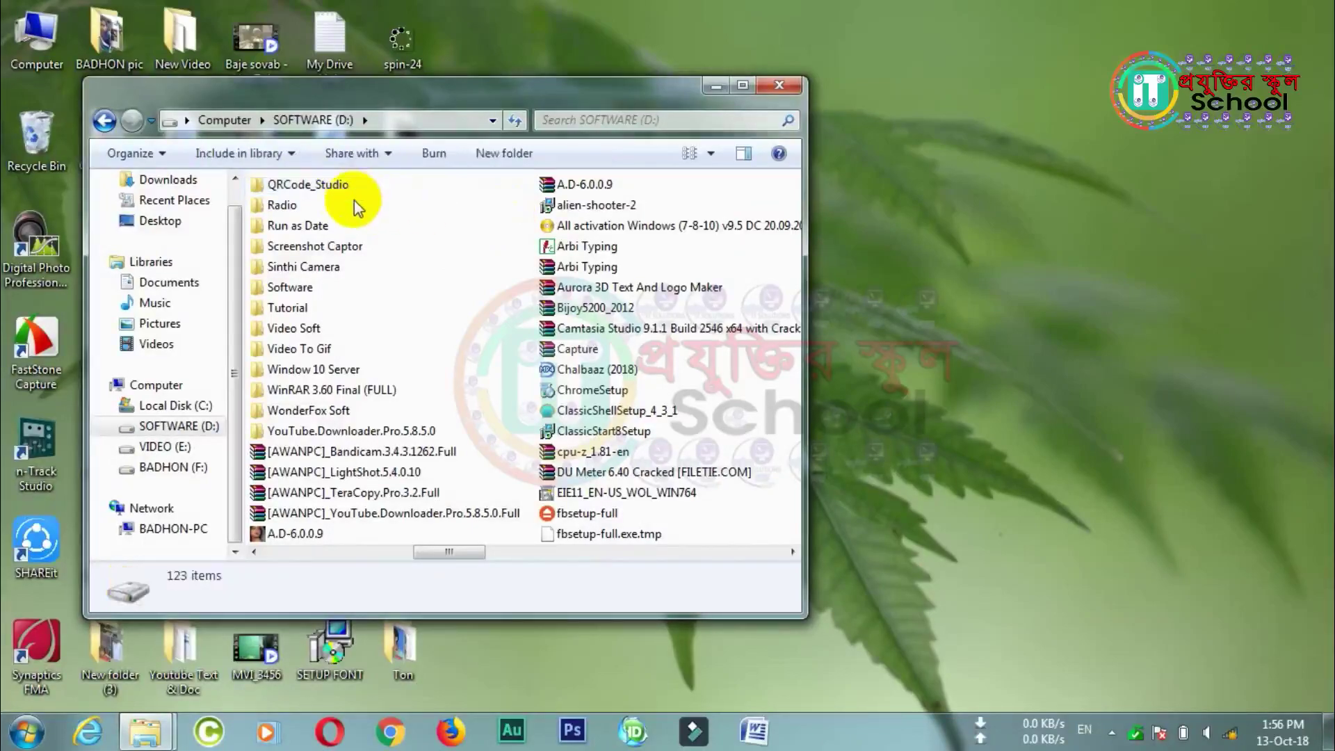
pyautogui.click(308, 186)
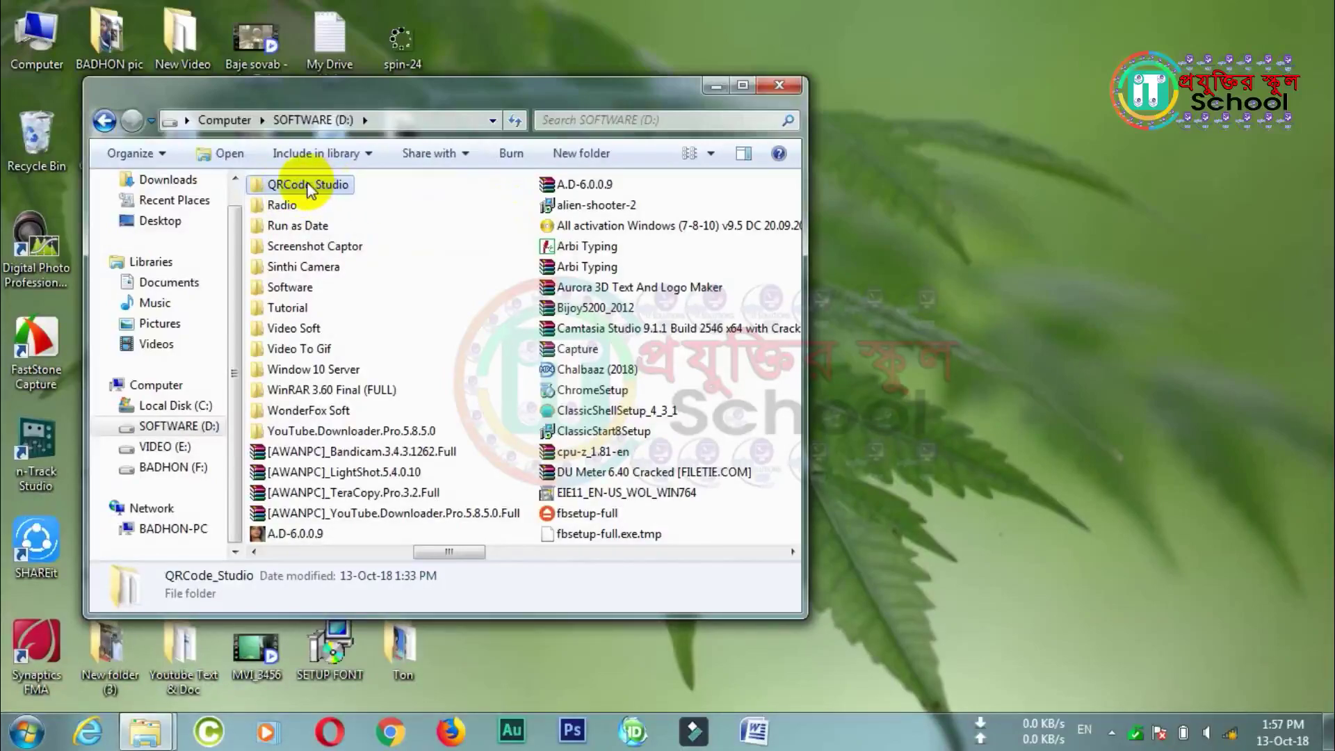
pyautogui.doubleClick(302, 184)
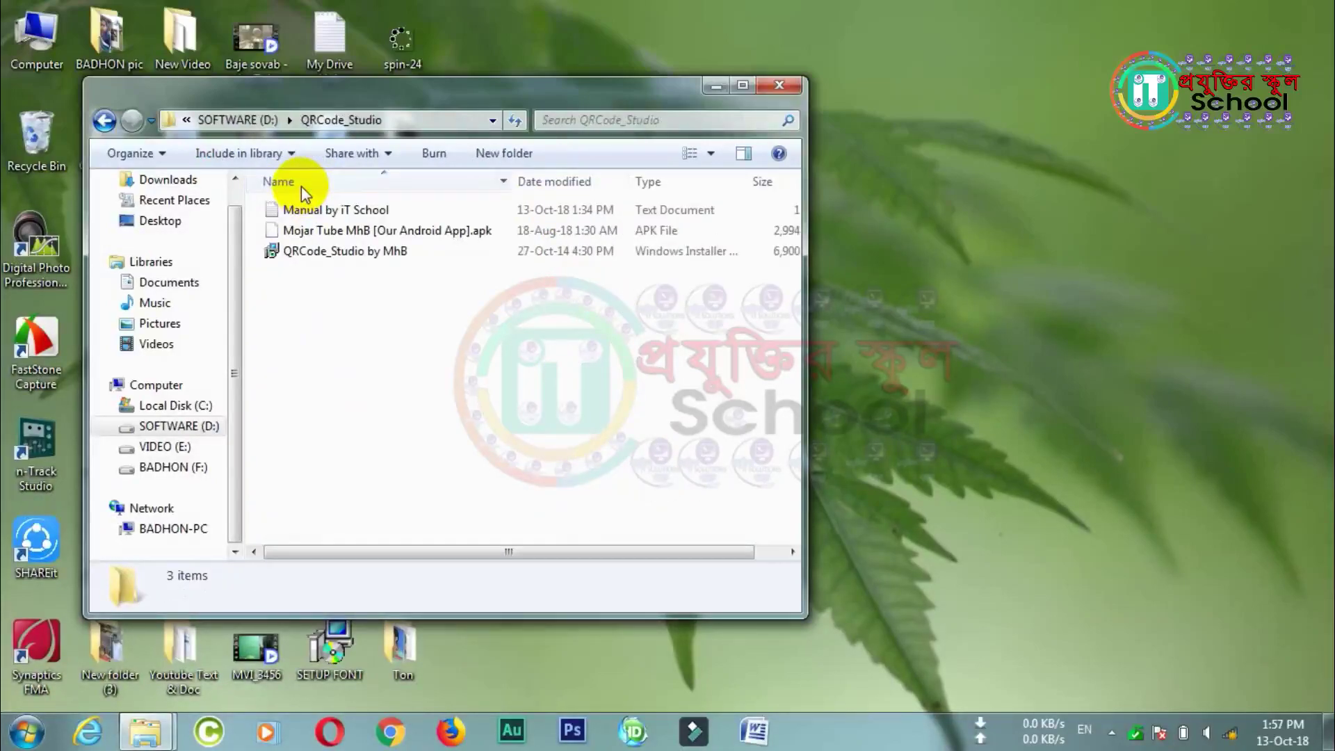
# Show the folder's files as extra large icons and maximize the folder window.
pyautogui.click(711, 153)
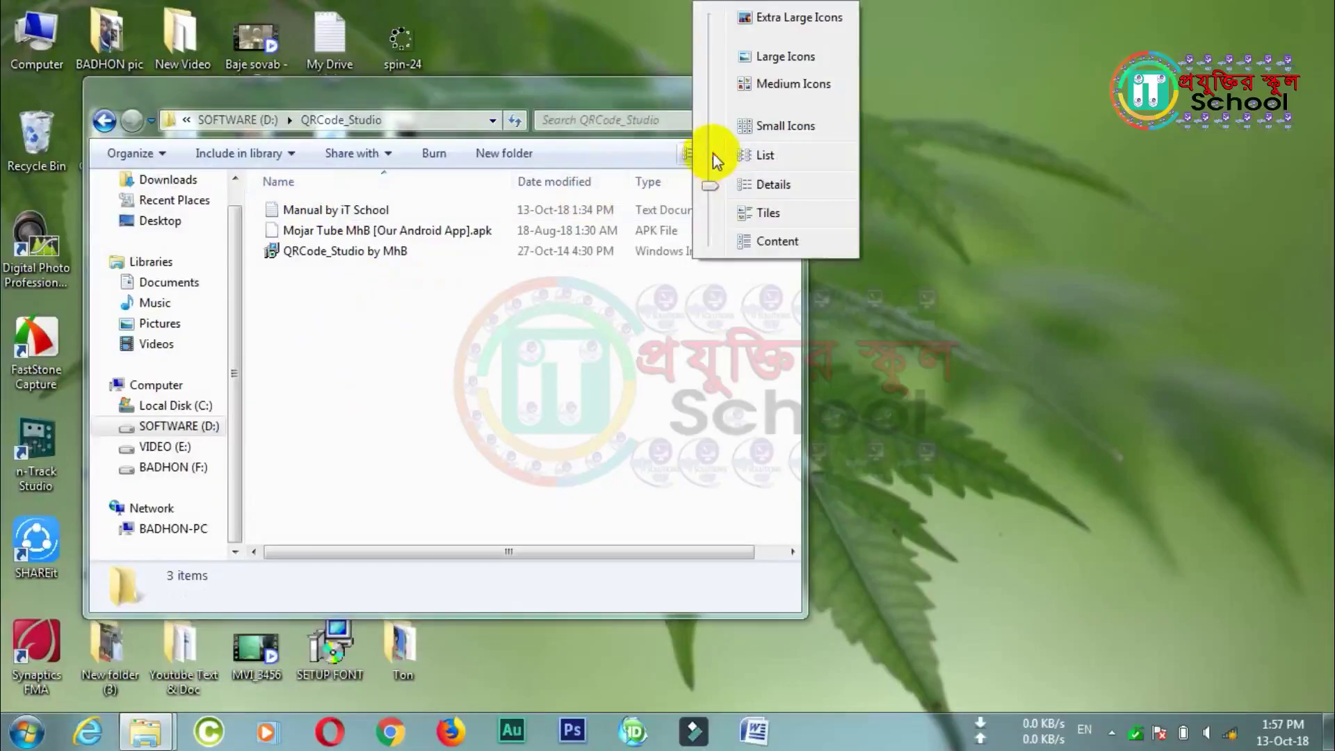
pyautogui.click(790, 24)
pyautogui.doubleClick(566, 98)
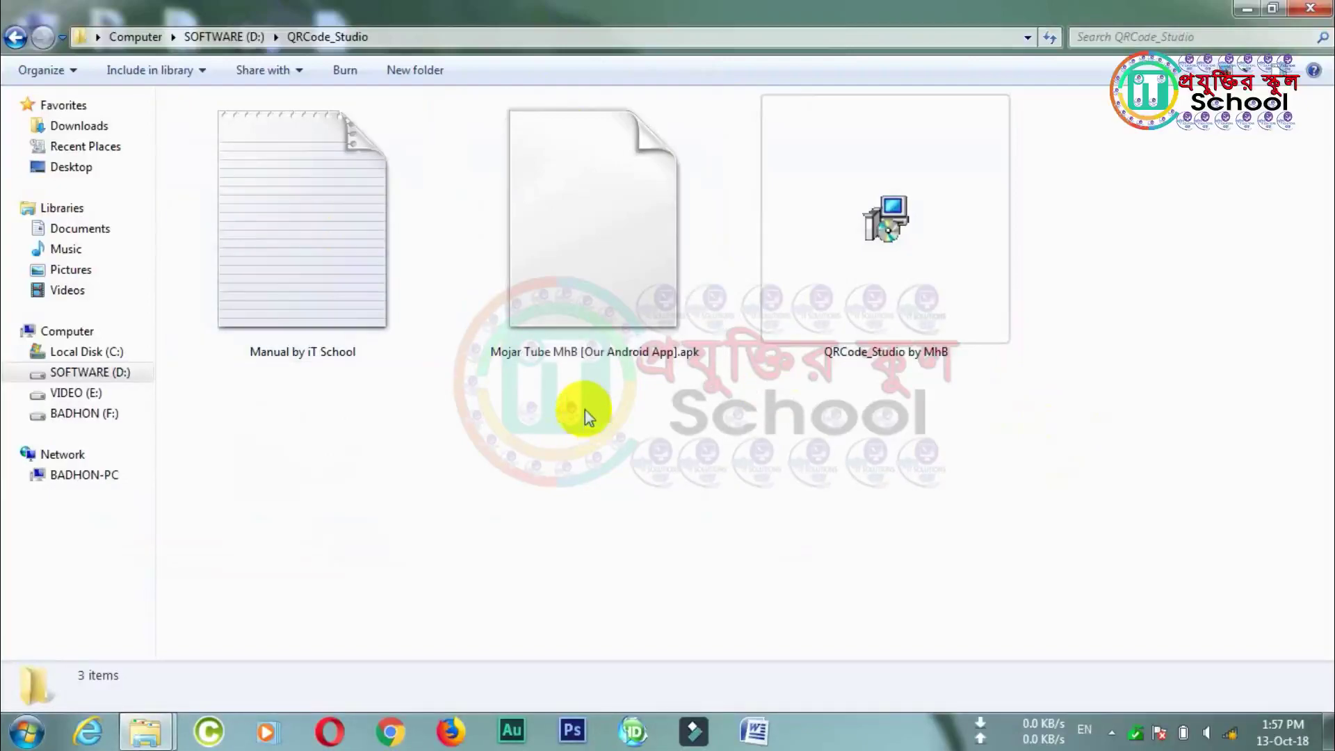
pyautogui.click(591, 269)
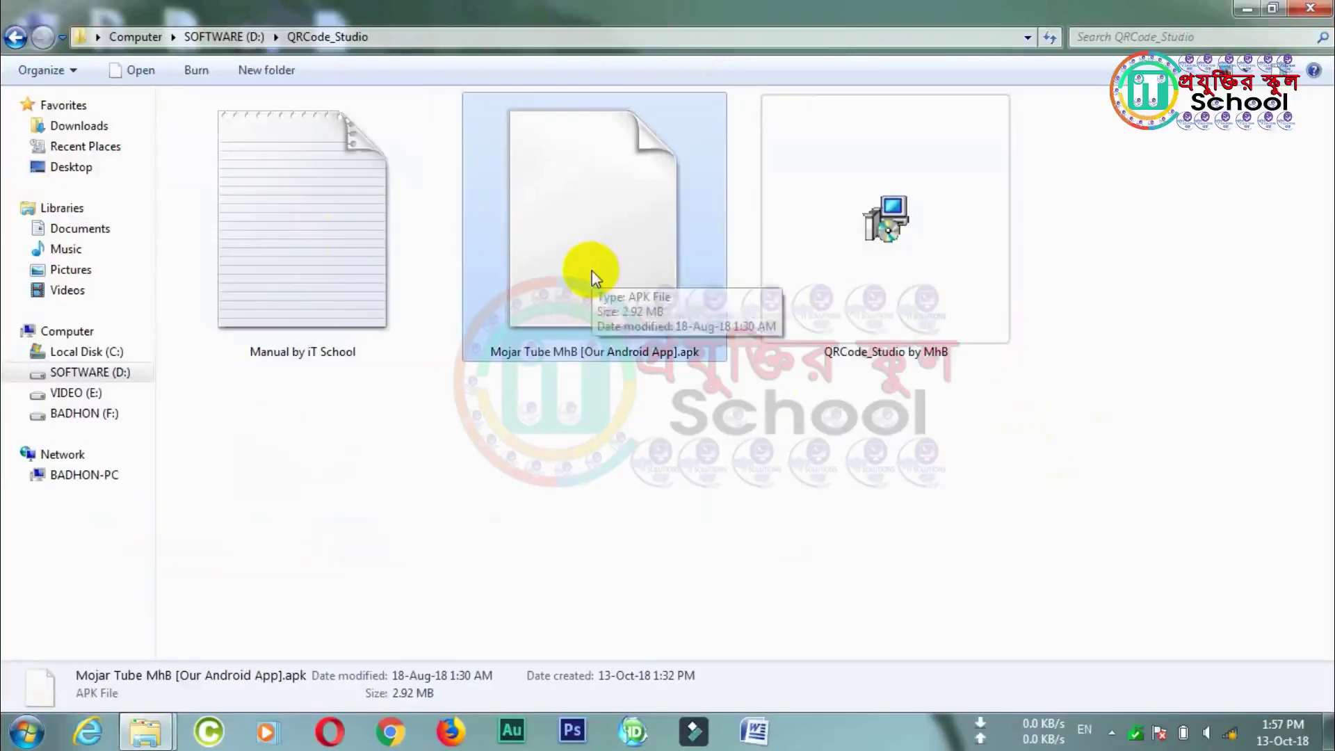
pyautogui.click(641, 426)
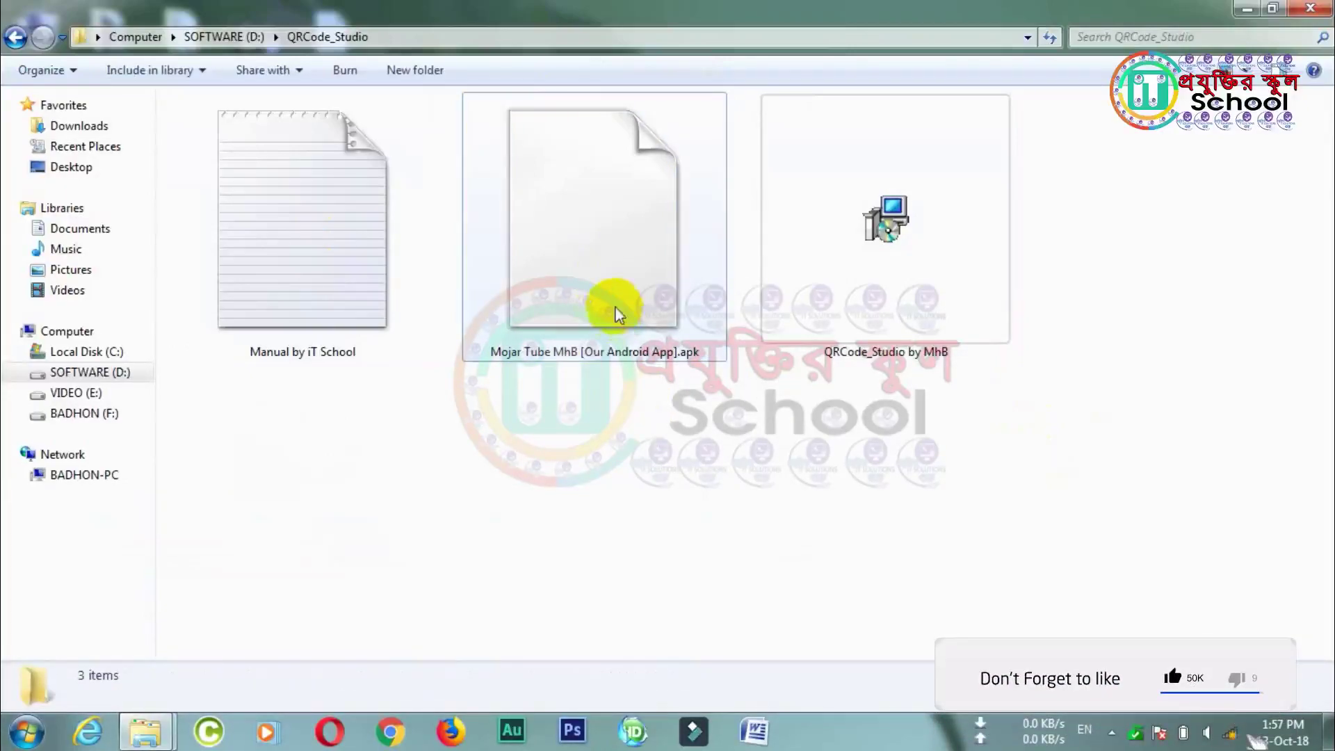
pyautogui.moveTo(616, 312)
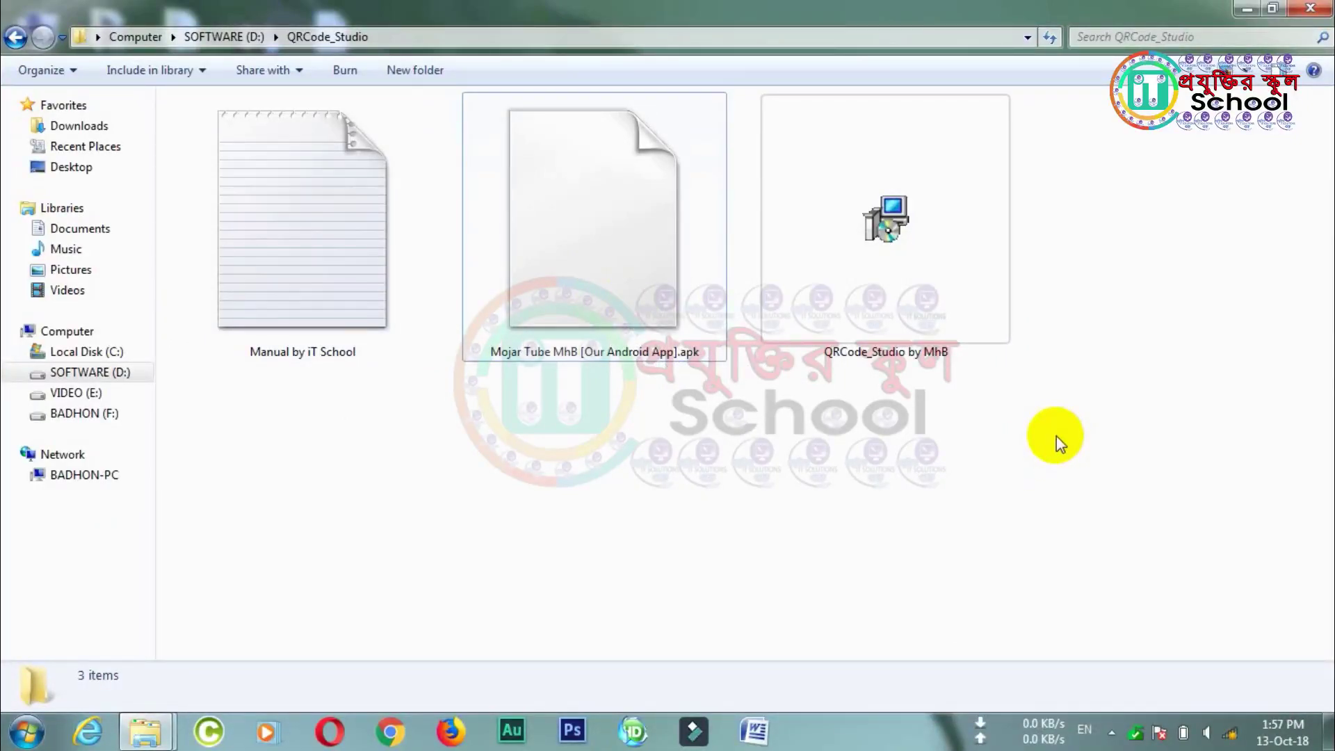
# Launch the installation of the QRCode_Studio by MhB package.
pyautogui.click(869, 273)
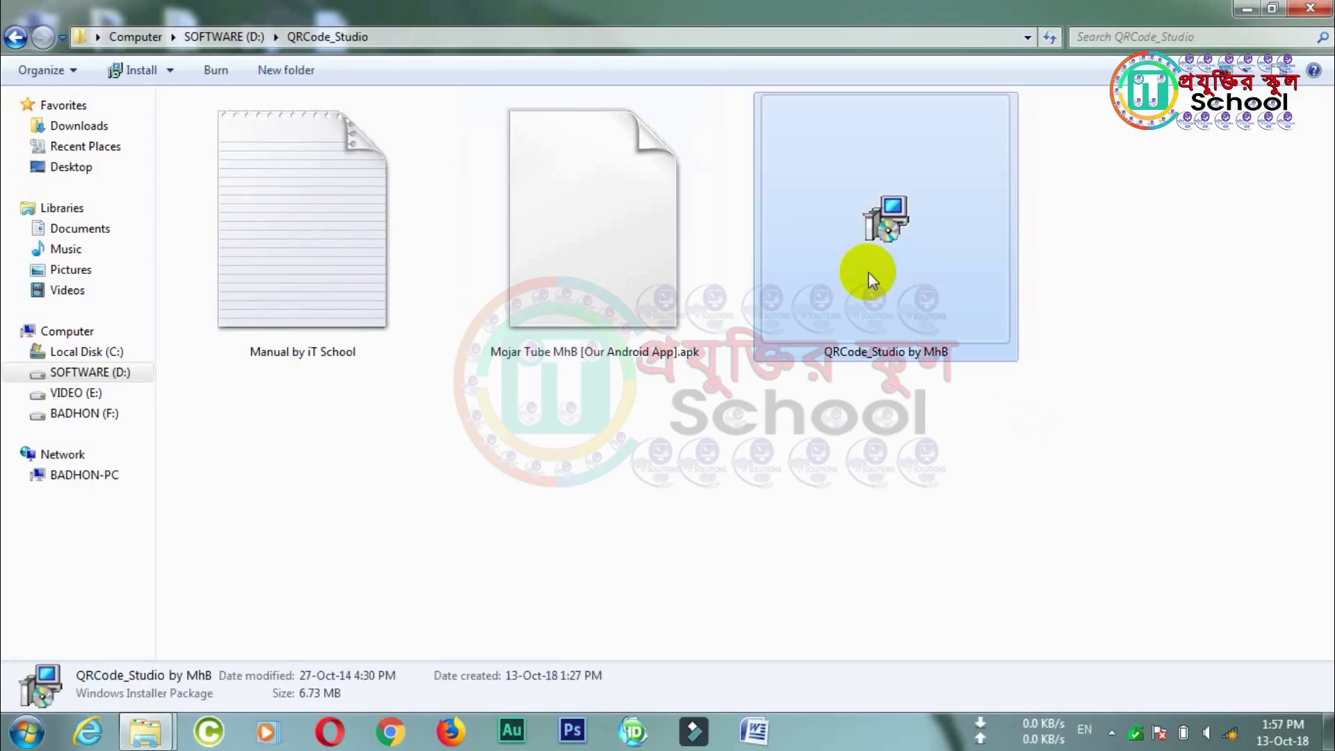
pyautogui.rightClick(877, 255)
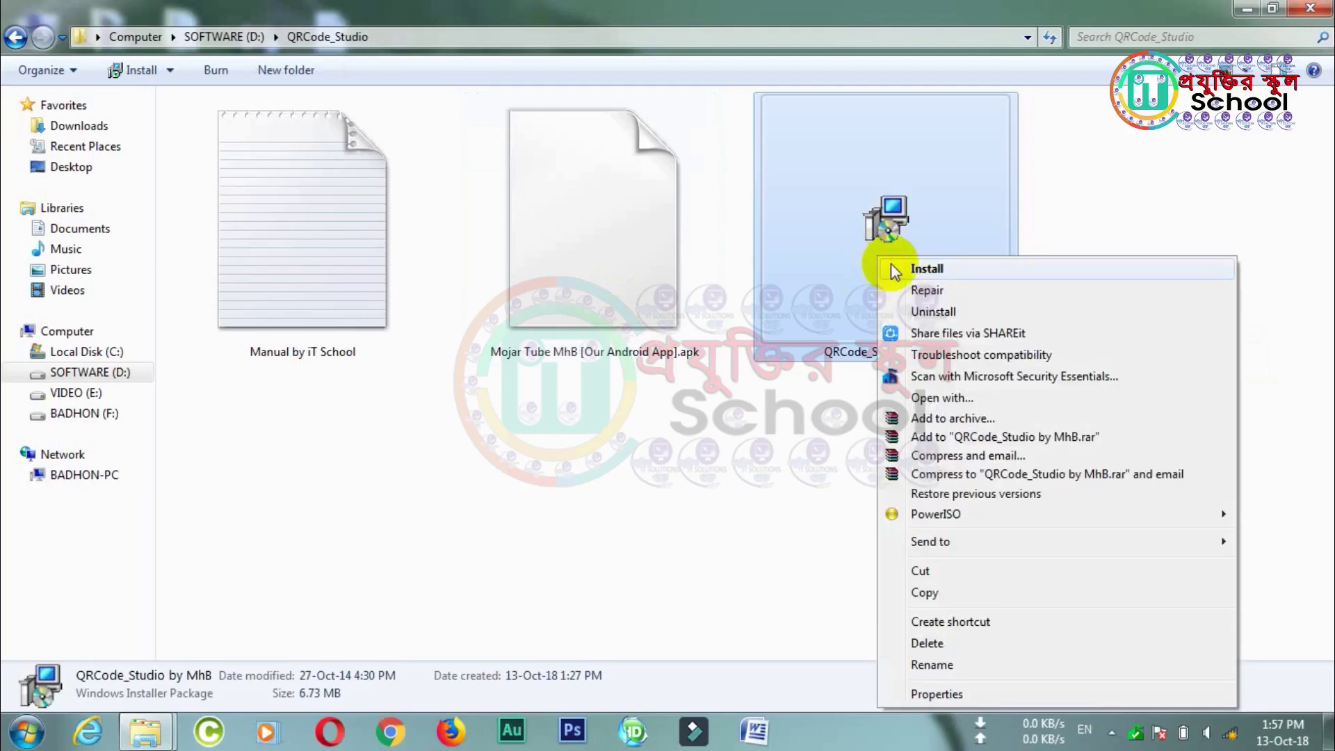
pyautogui.click(897, 269)
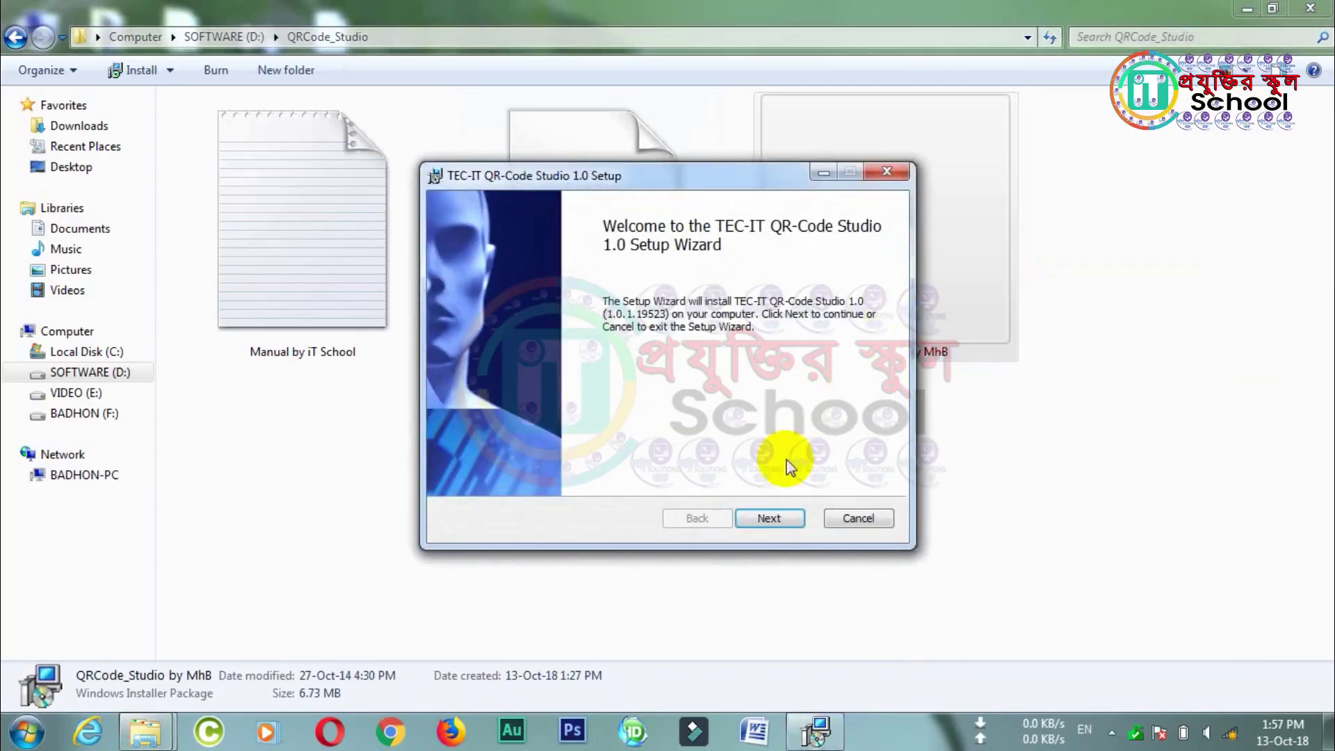
# Accept the licence terms and install QR-Code Studio 1.0 to the default folder with a desktop shortcut.
pyautogui.click(777, 518)
pyautogui.click(502, 472)
pyautogui.click(777, 515)
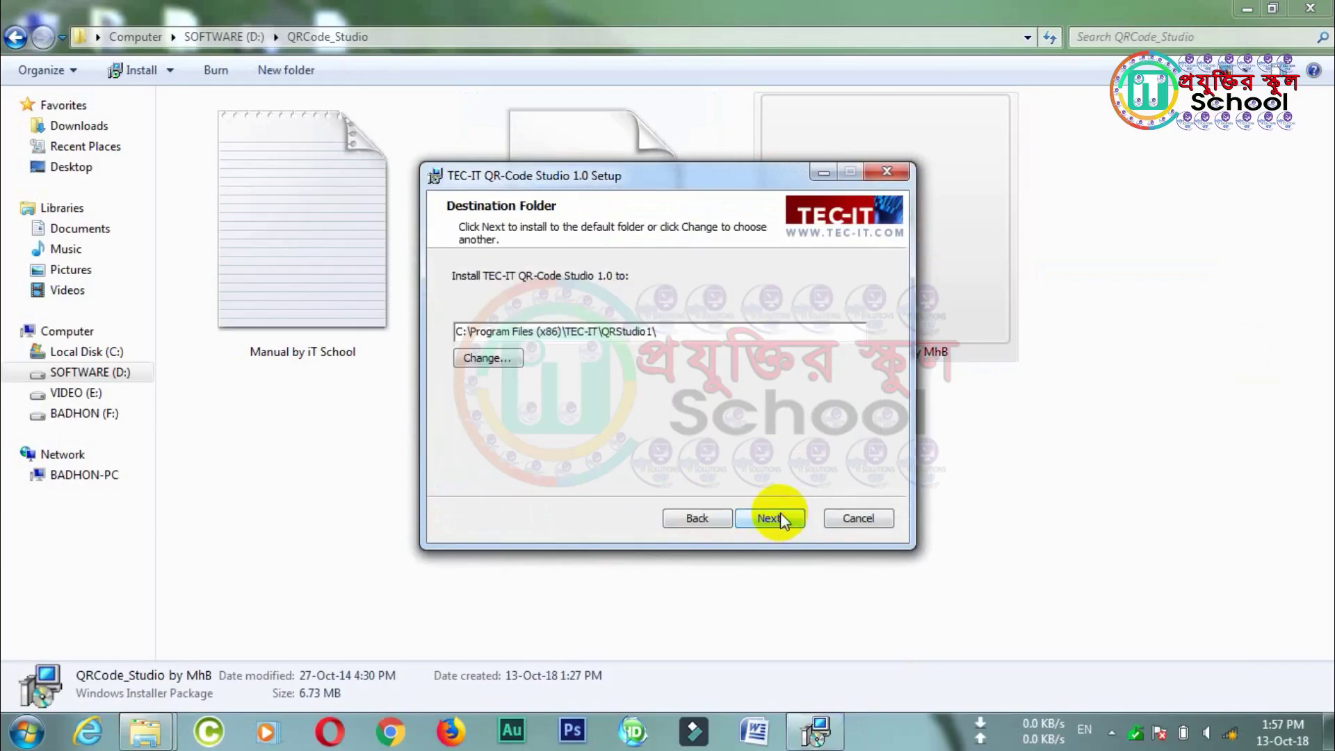
pyautogui.click(780, 516)
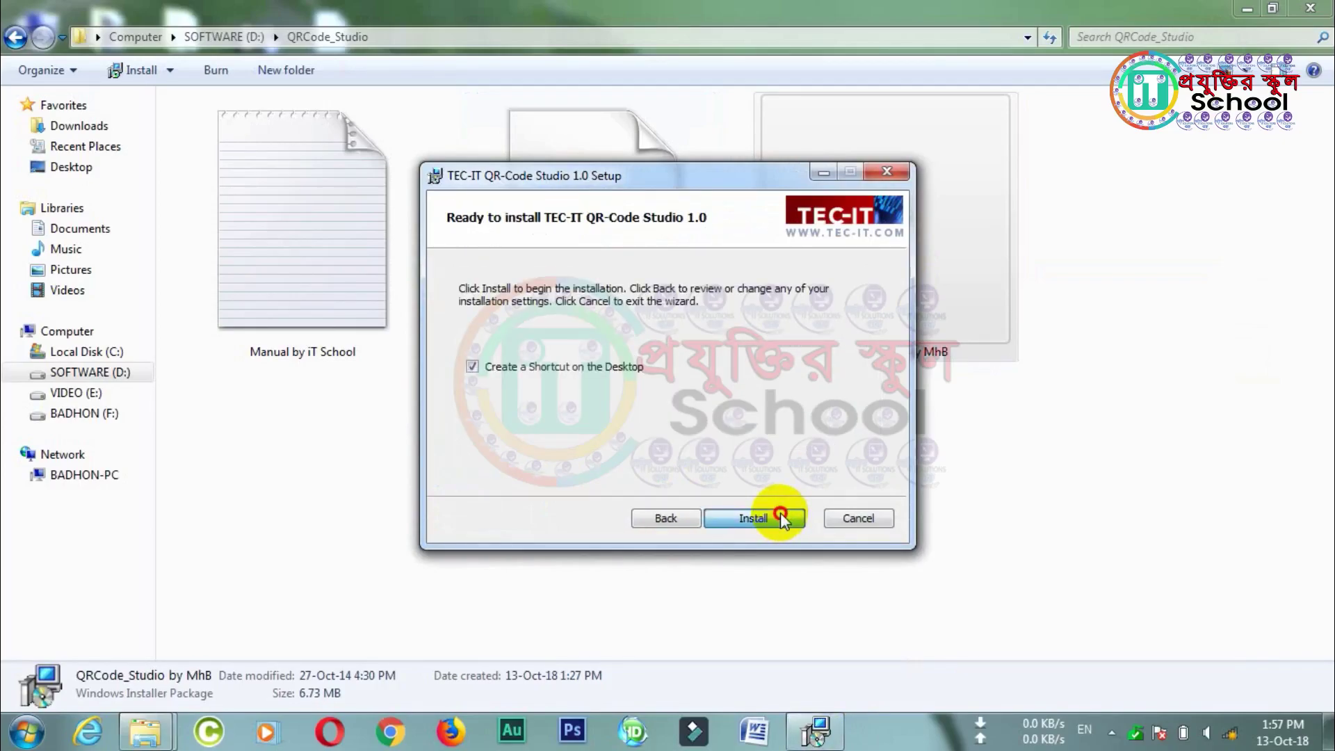
pyautogui.click(780, 515)
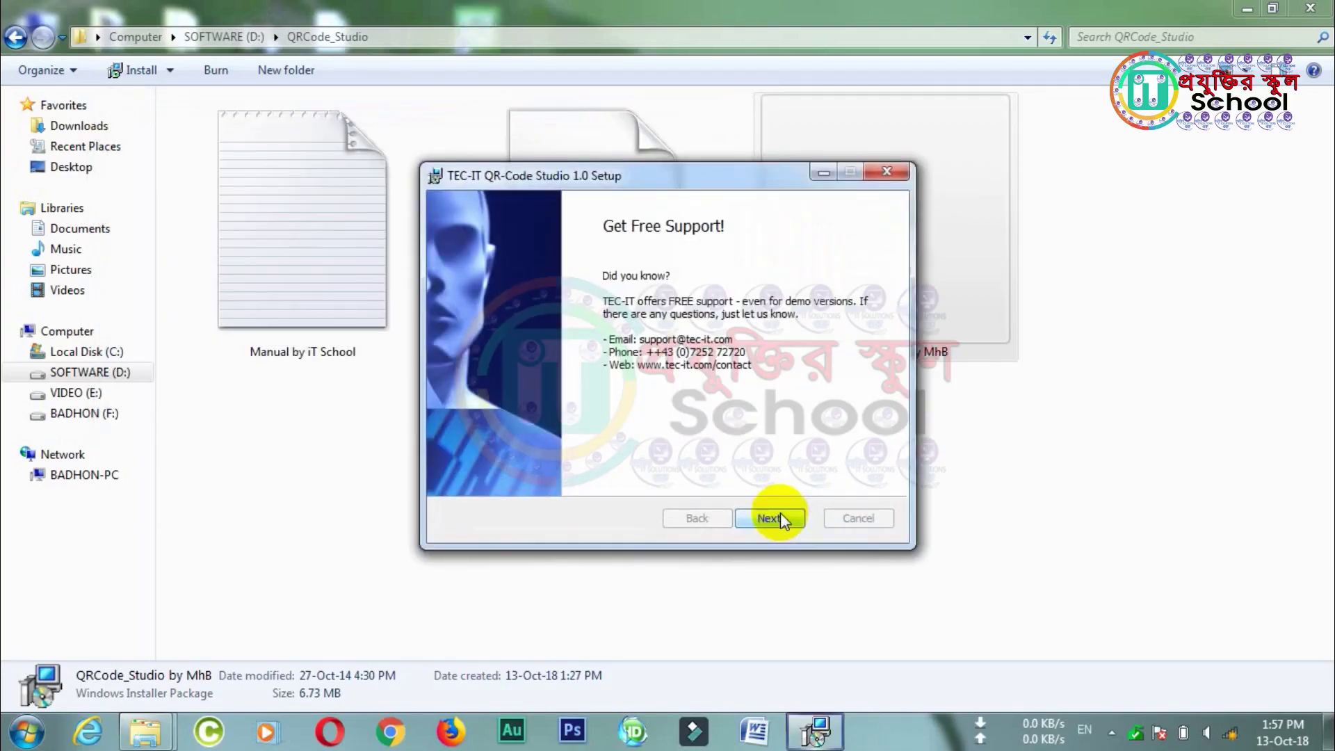
pyautogui.click(780, 518)
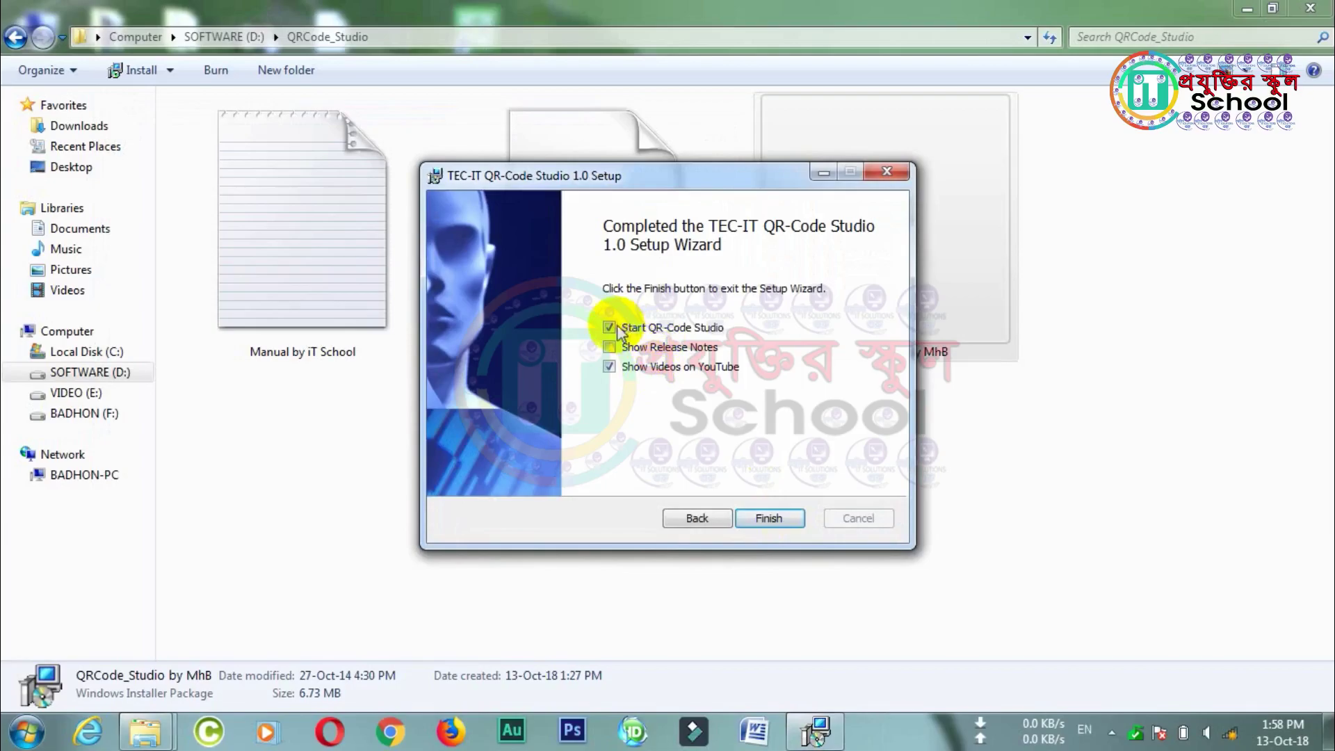
# Finish the setup with Start QR-Code Studio enabled and Show Videos on YouTube disabled.
pyautogui.click(610, 367)
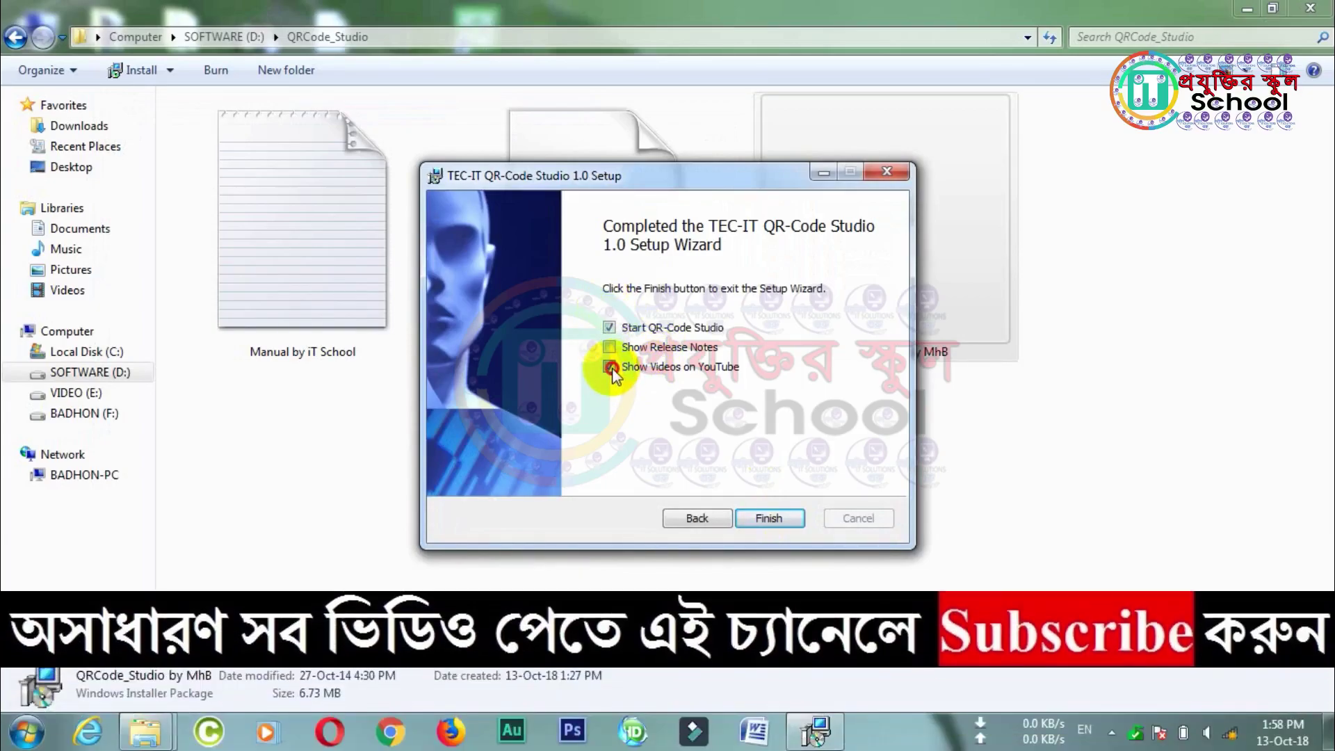
pyautogui.click(609, 328)
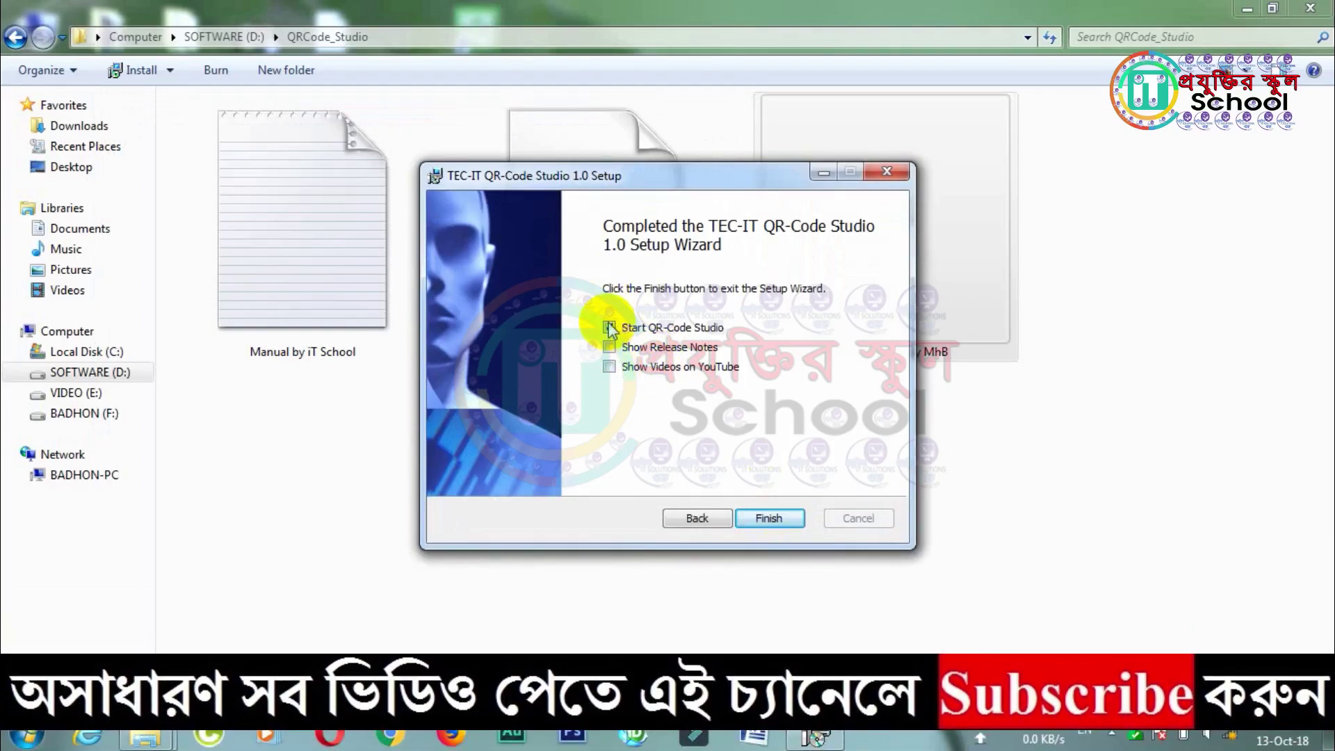
pyautogui.click(609, 329)
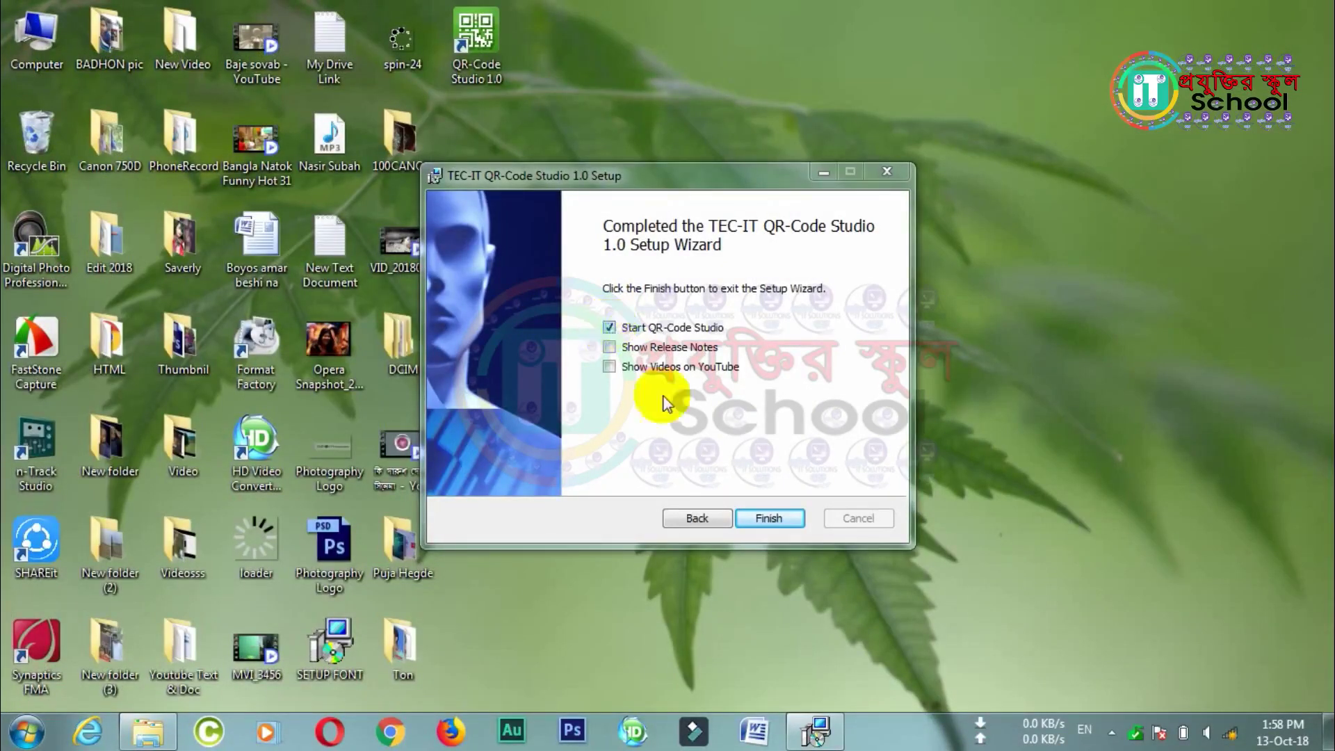
pyautogui.moveTo(688, 191); pyautogui.dragTo(952, 196)
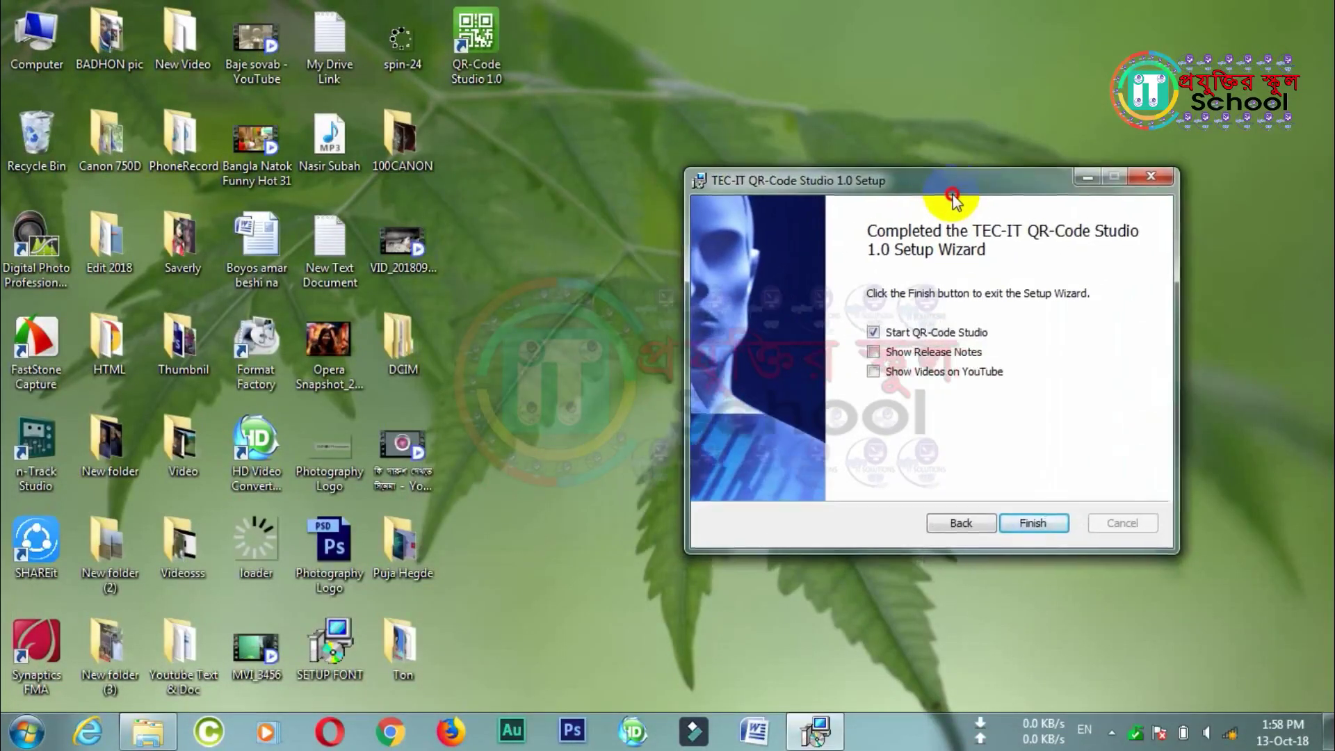
pyautogui.moveTo(669, 2); pyautogui.dragTo(587, 74)
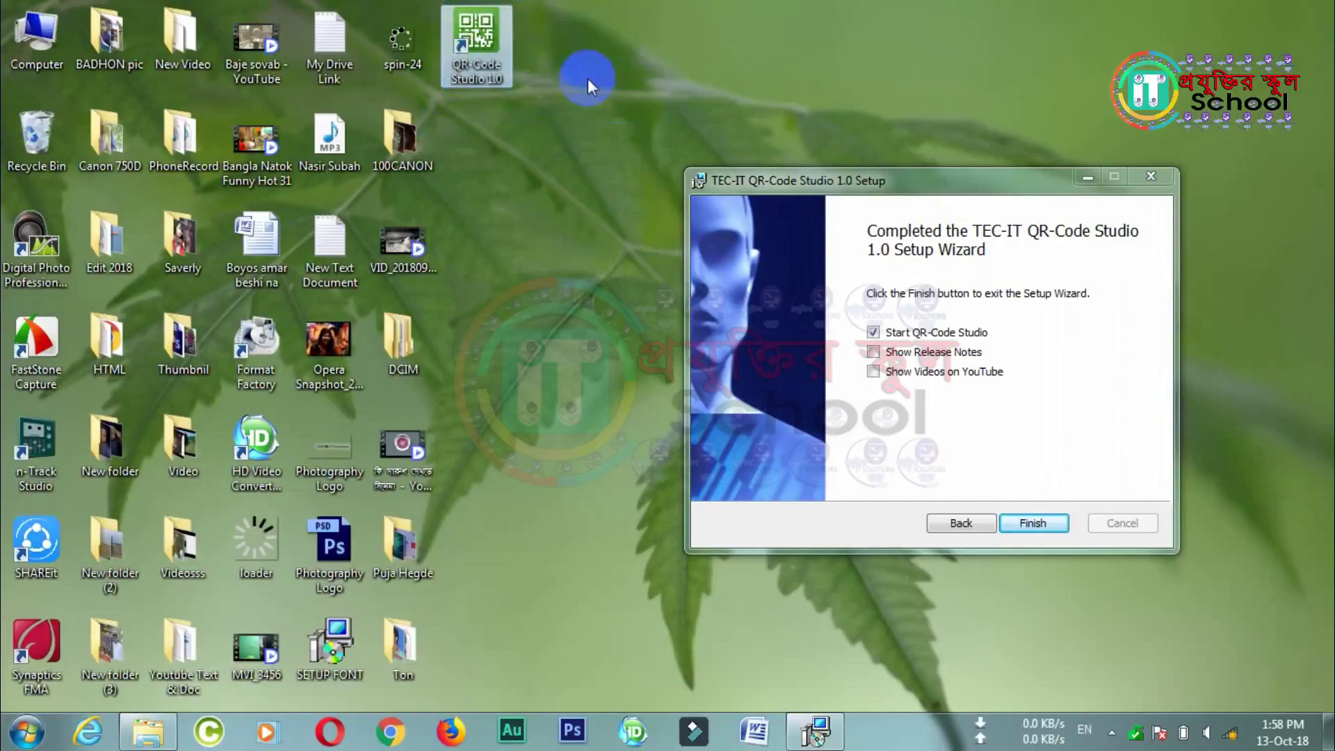
pyautogui.click(1028, 523)
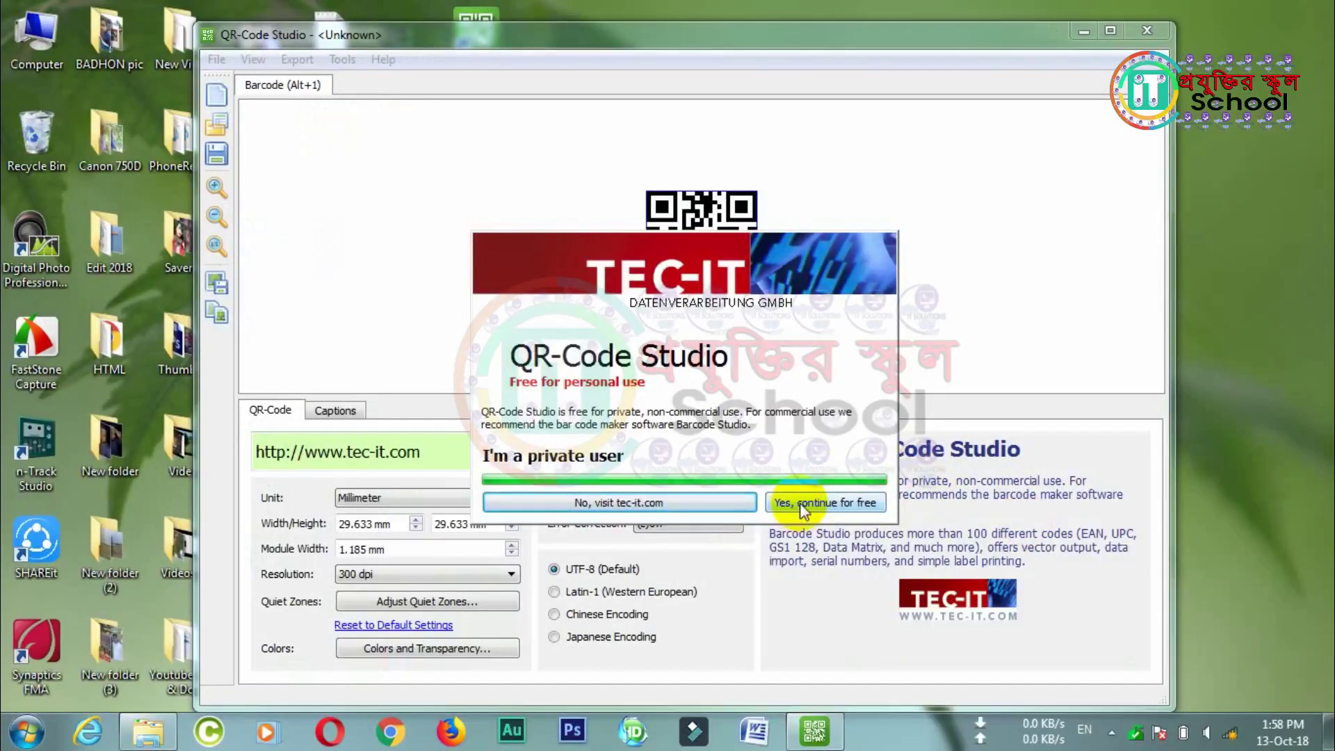
# Continue into QR-Code Studio for free as a private user.
pyautogui.click(834, 511)
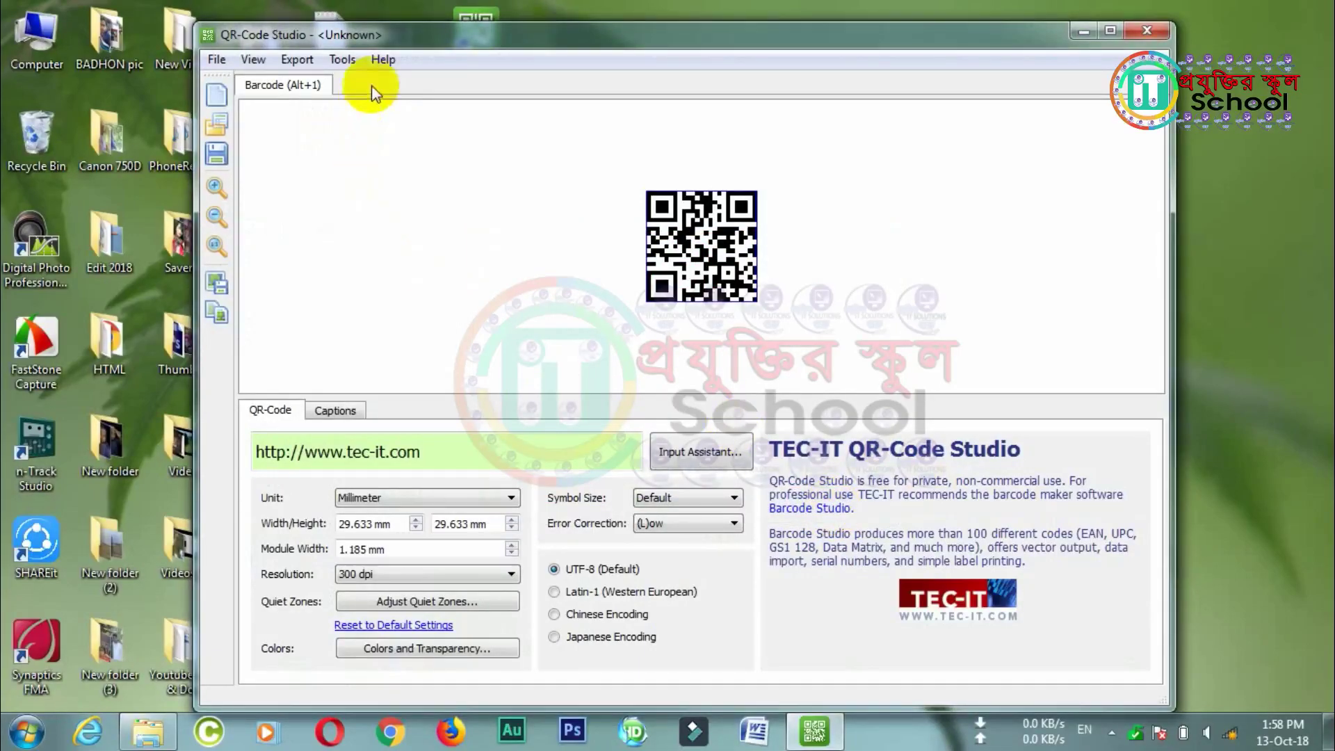
pyautogui.click(382, 60)
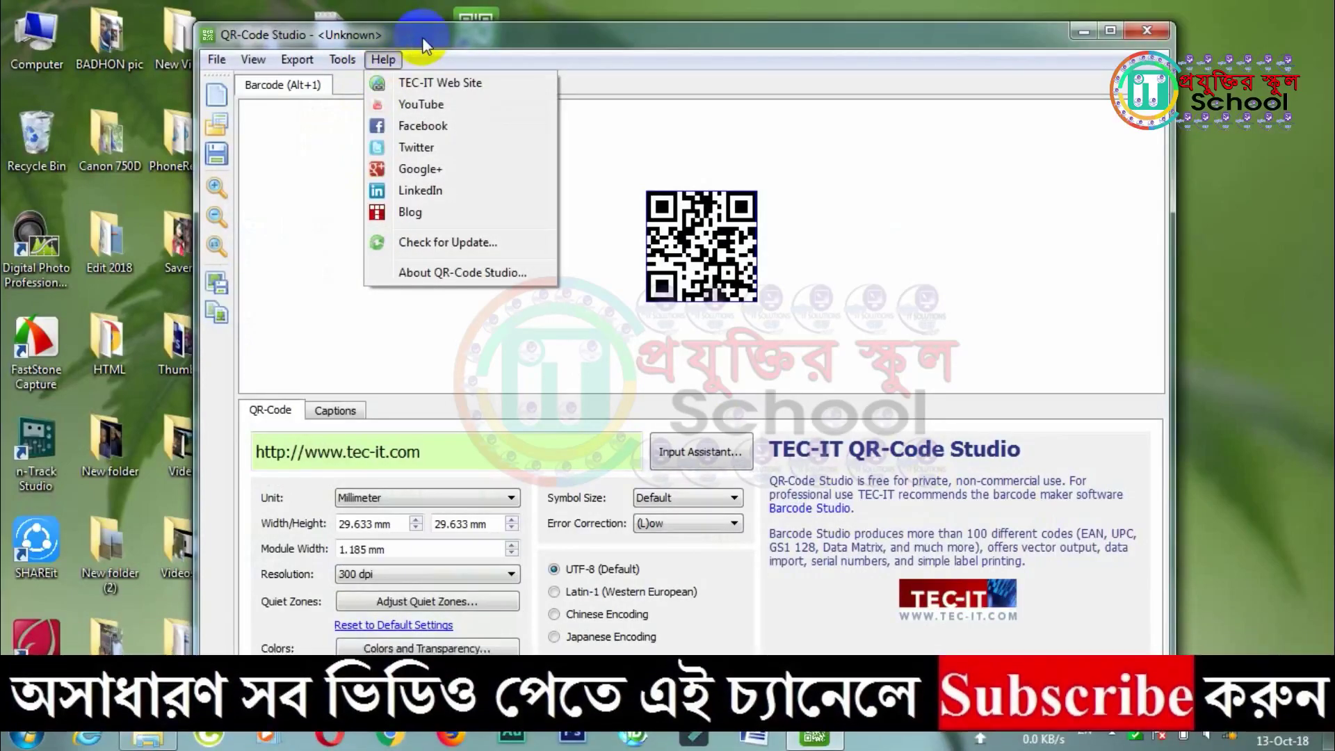
pyautogui.click(424, 39)
pyautogui.moveTo(423, 33); pyautogui.dragTo(418, 23)
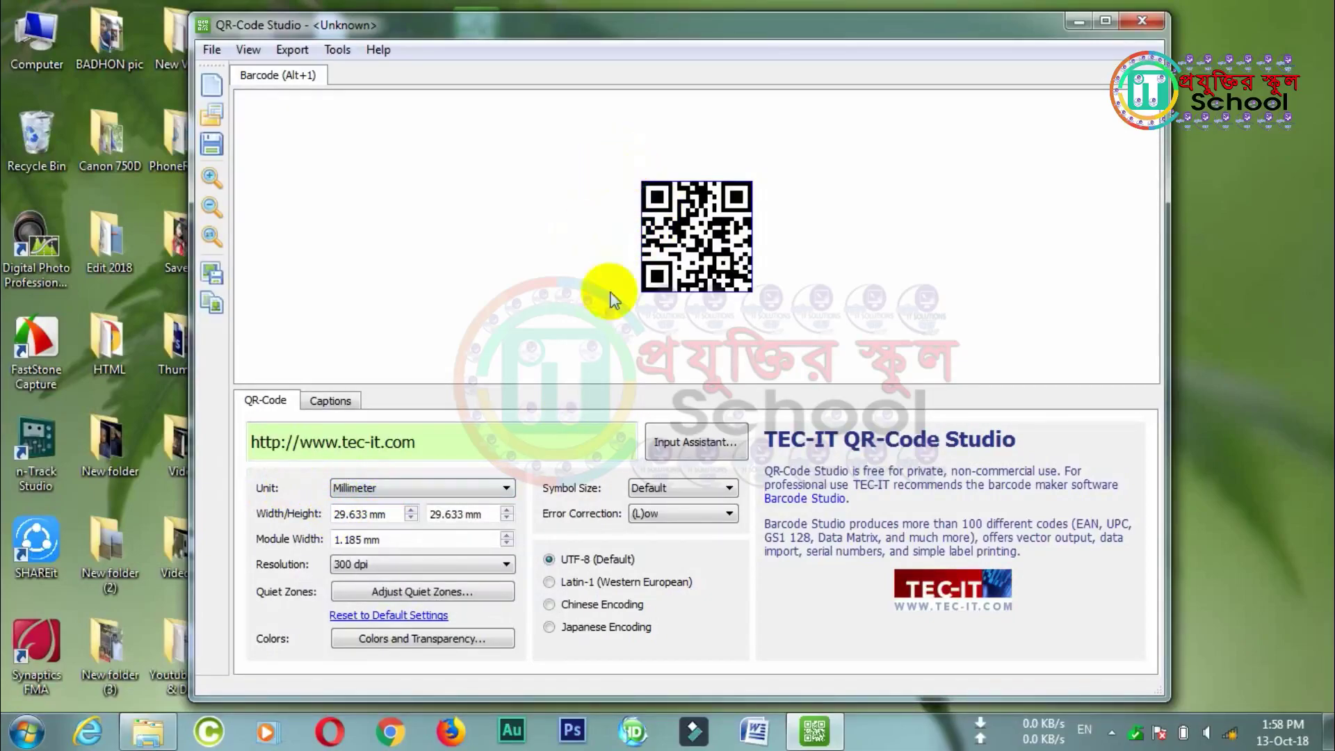
# Set the QR code's measurement unit to Inch.
pyautogui.click(465, 487)
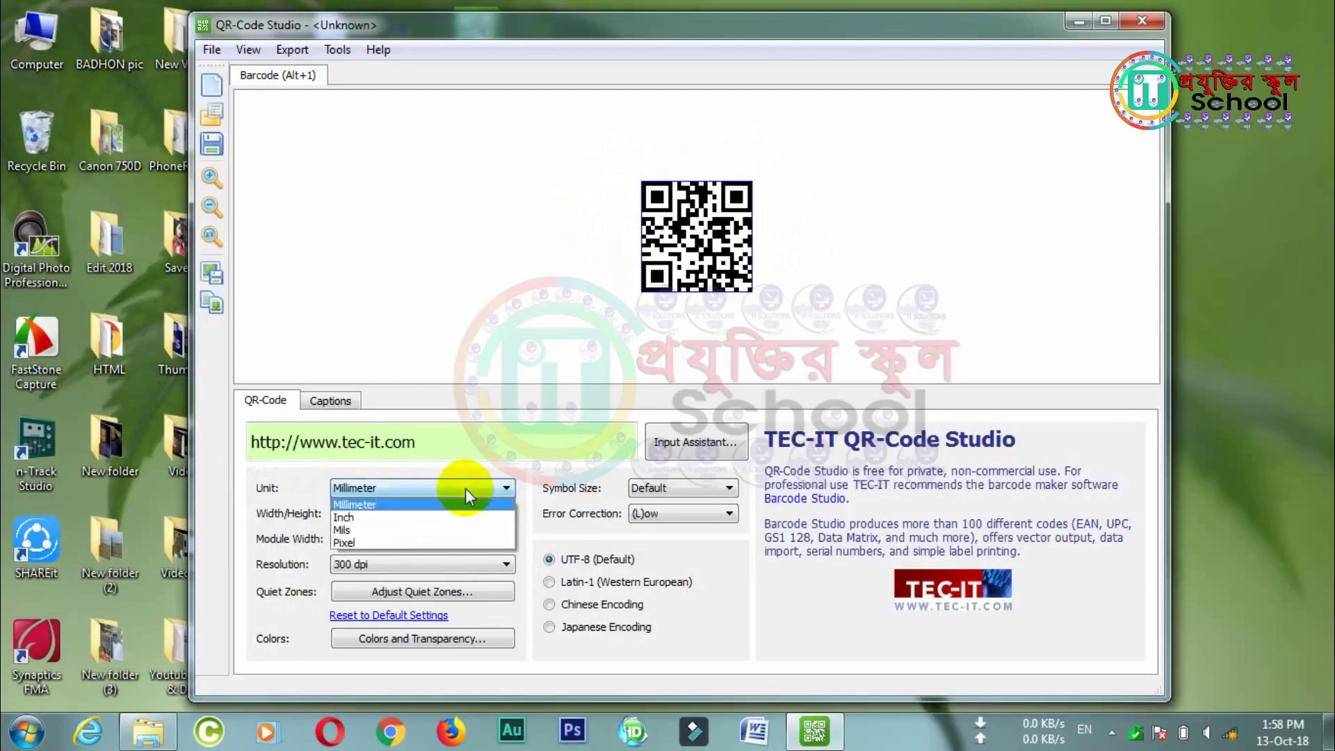
pyautogui.click(342, 518)
pyautogui.click(396, 487)
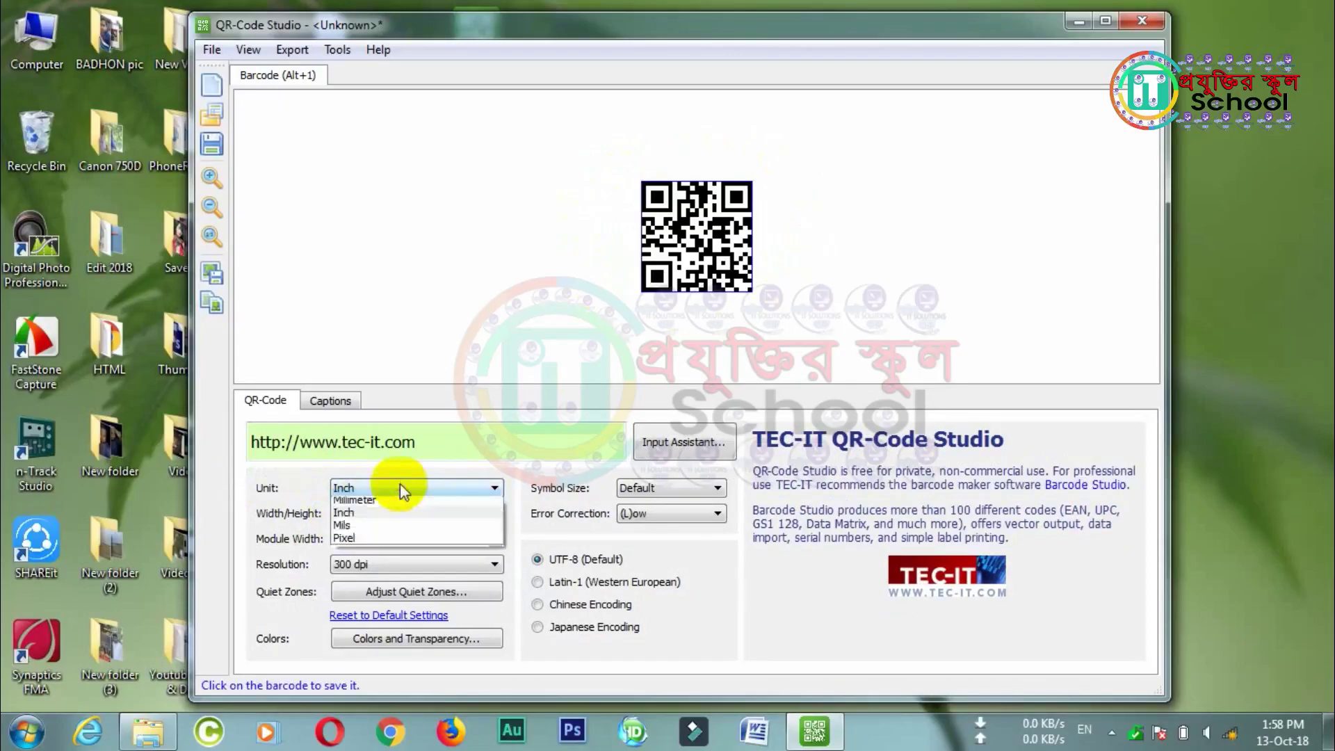
pyautogui.click(374, 490)
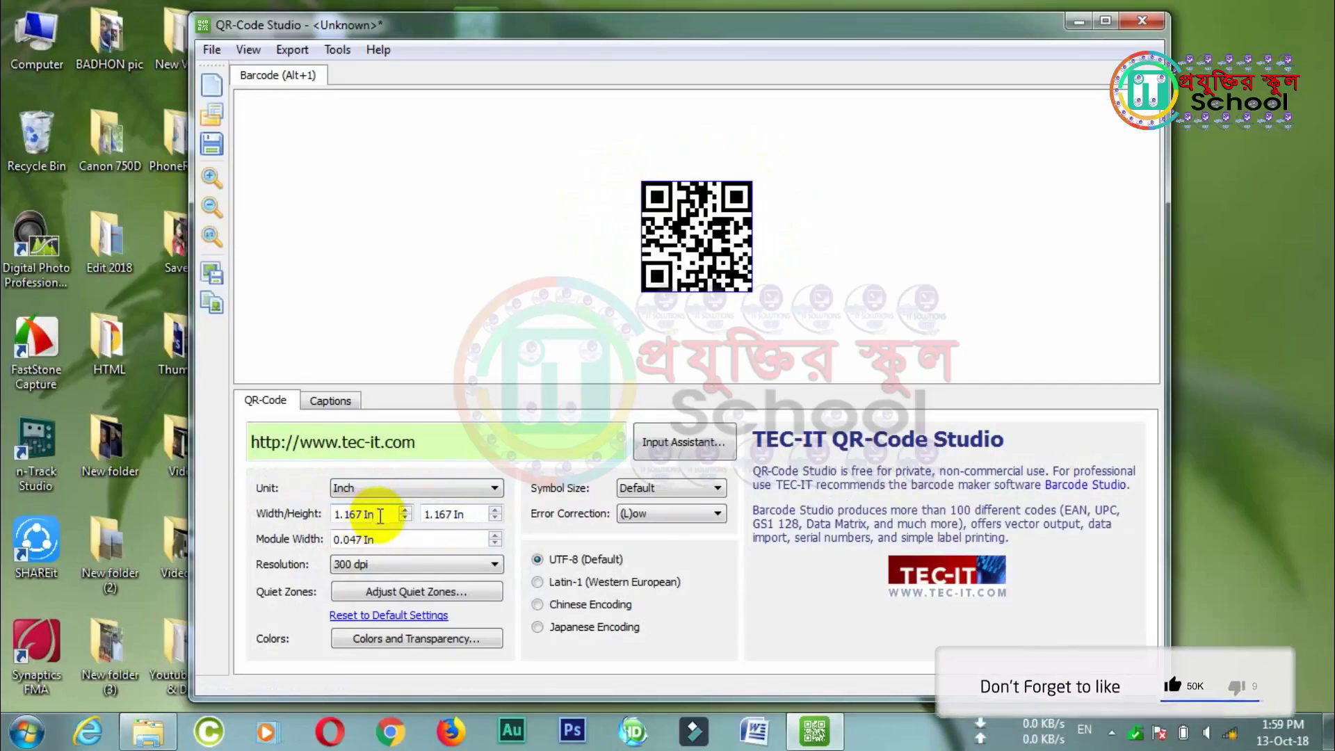
# Increase the QR code's width and height to 2.250 inches.
pyautogui.click(405, 509)
pyautogui.click(406, 510)
pyautogui.click(405, 509)
pyautogui.click(407, 510)
pyautogui.click(406, 510)
pyautogui.click(407, 510)
pyautogui.click(407, 510)
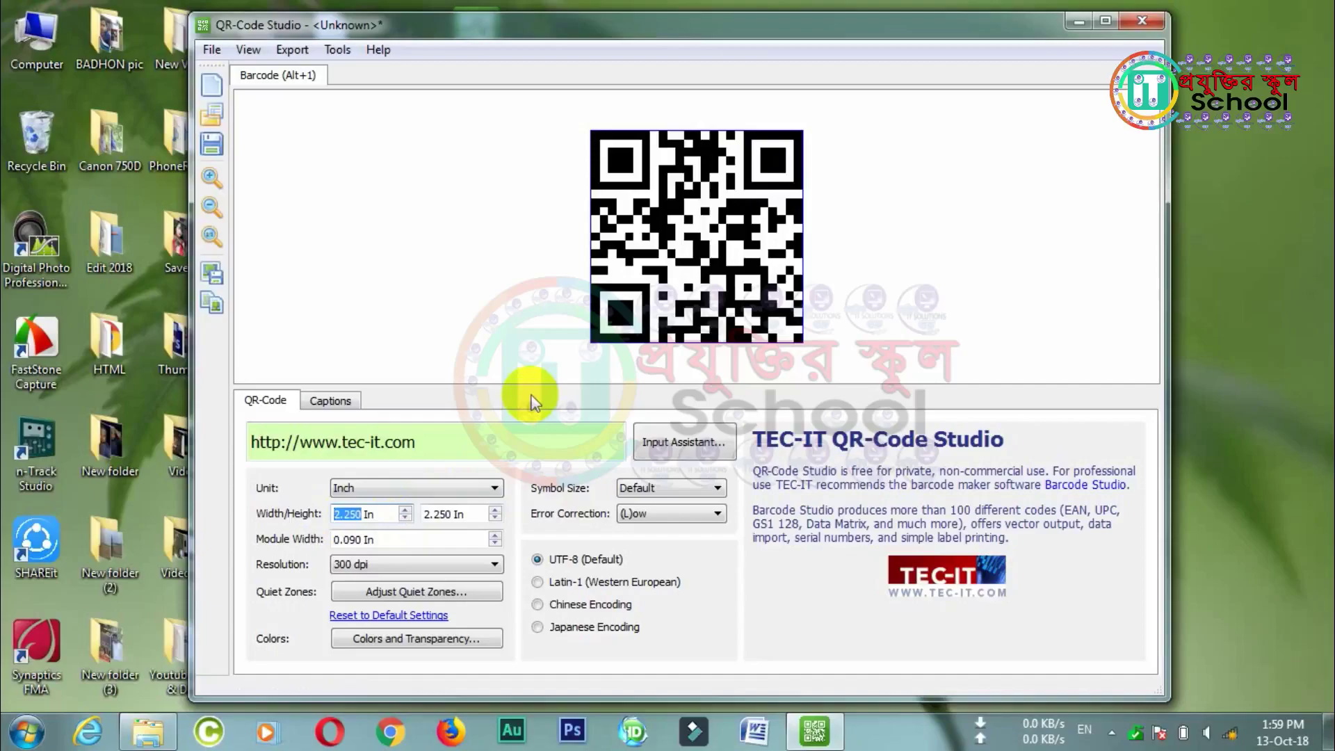
# Copy the Google Drive link from the My Drive Link text file on the desktop and close the file.
pyautogui.moveTo(487, 36); pyautogui.dragTo(662, 40)
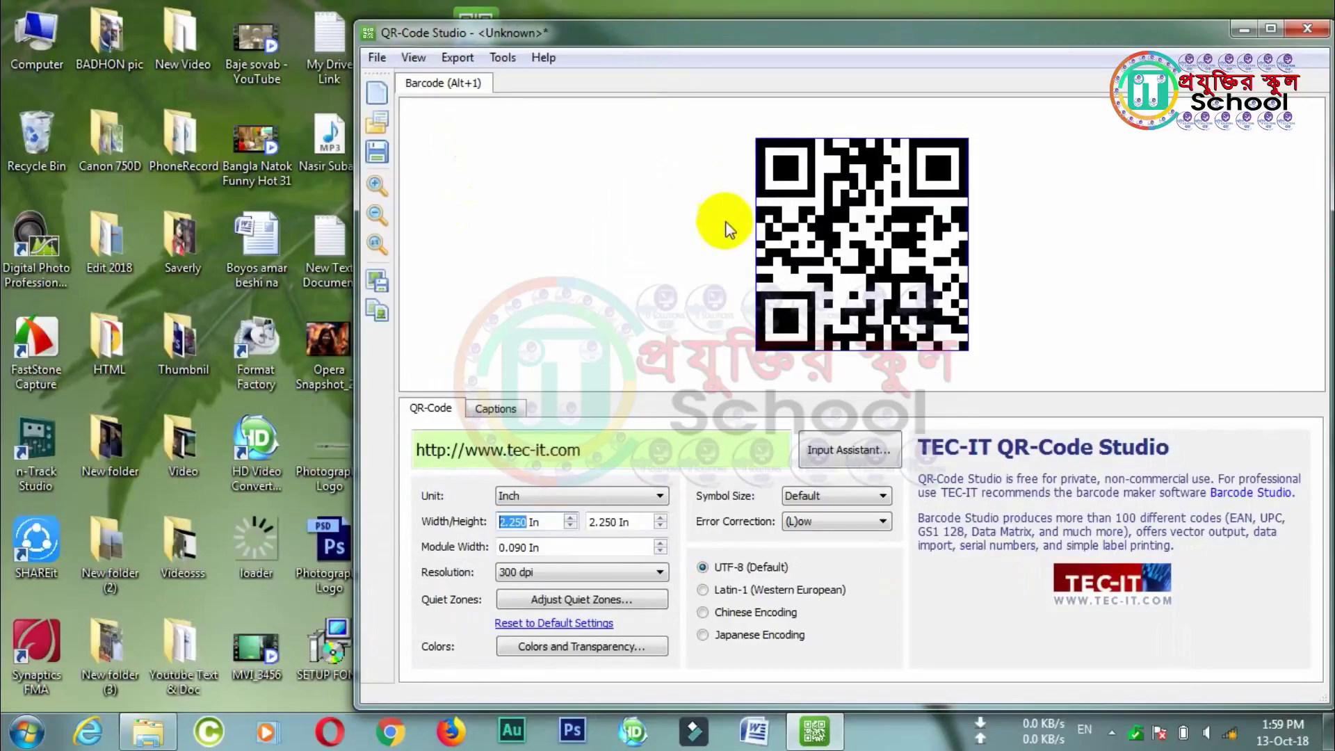
pyautogui.doubleClick(330, 36)
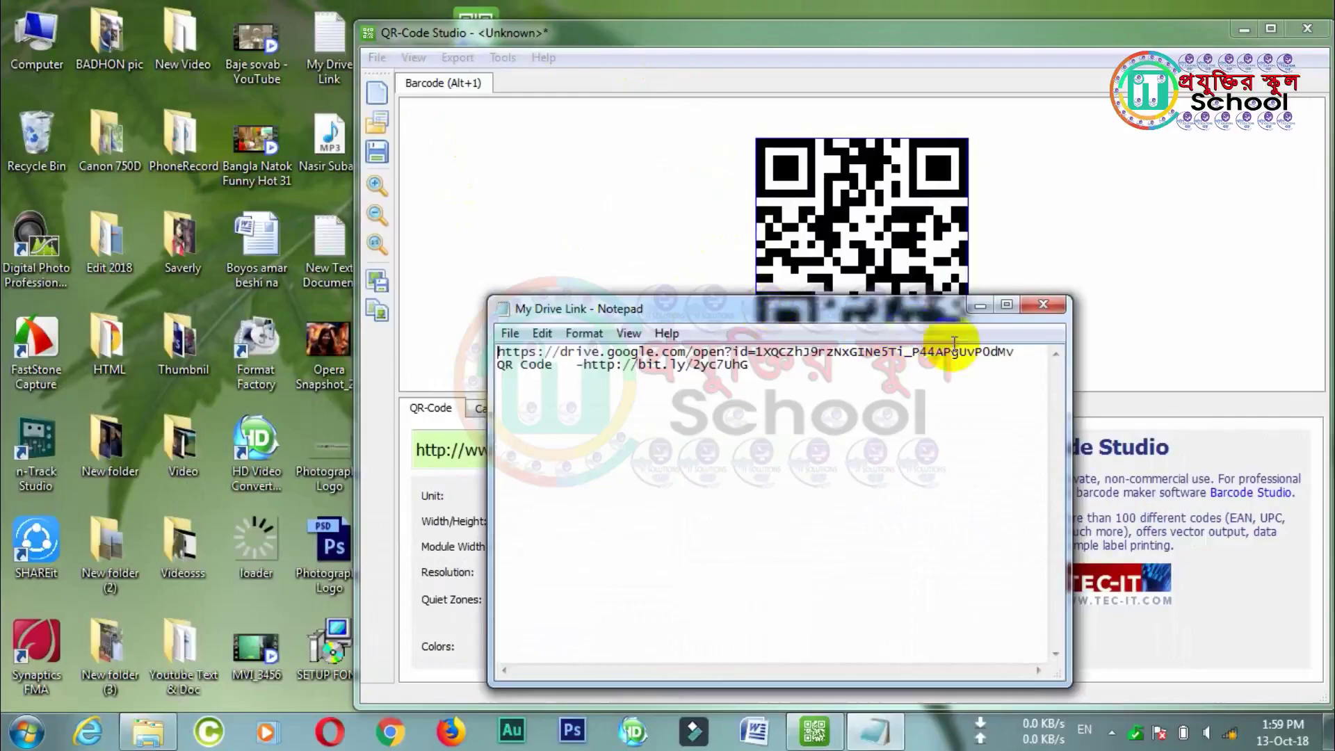
pyautogui.moveTo(1024, 349); pyautogui.dragTo(498, 346)
pyautogui.rightClick(525, 352)
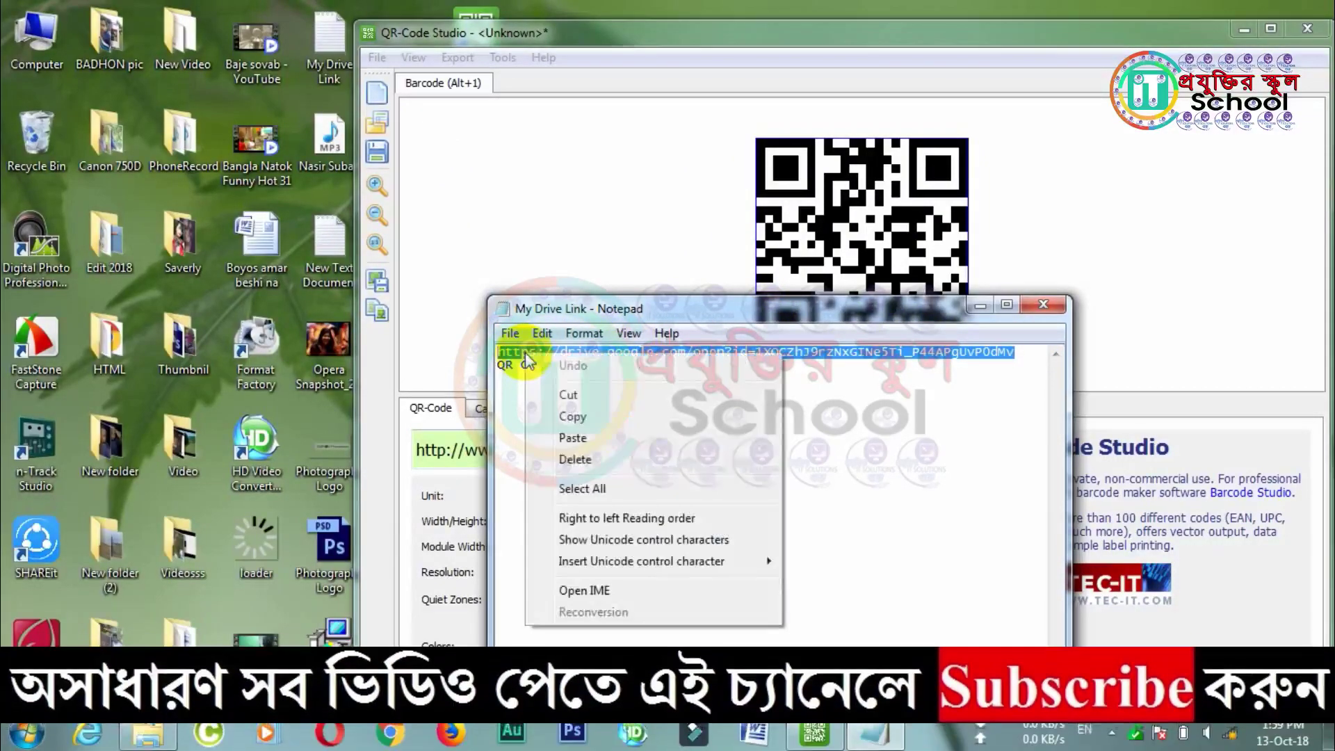
pyautogui.click(604, 418)
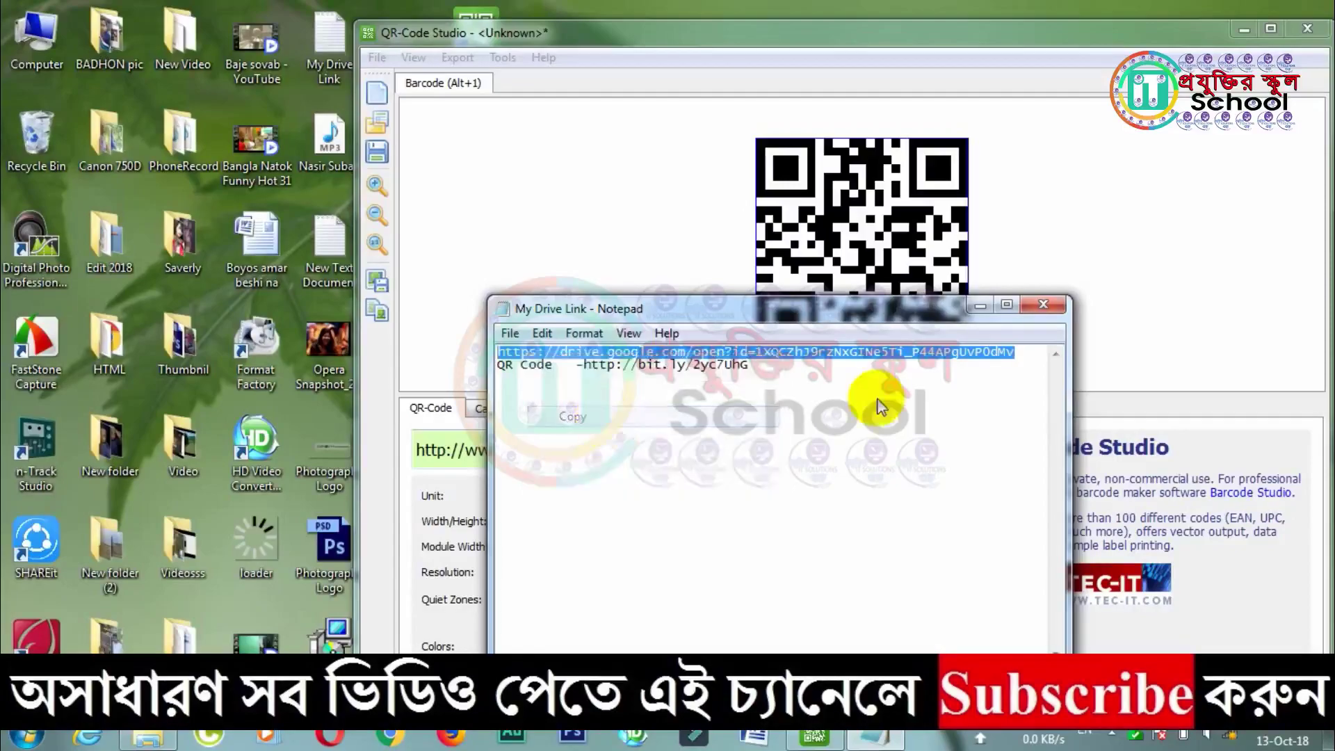
pyautogui.click(1056, 308)
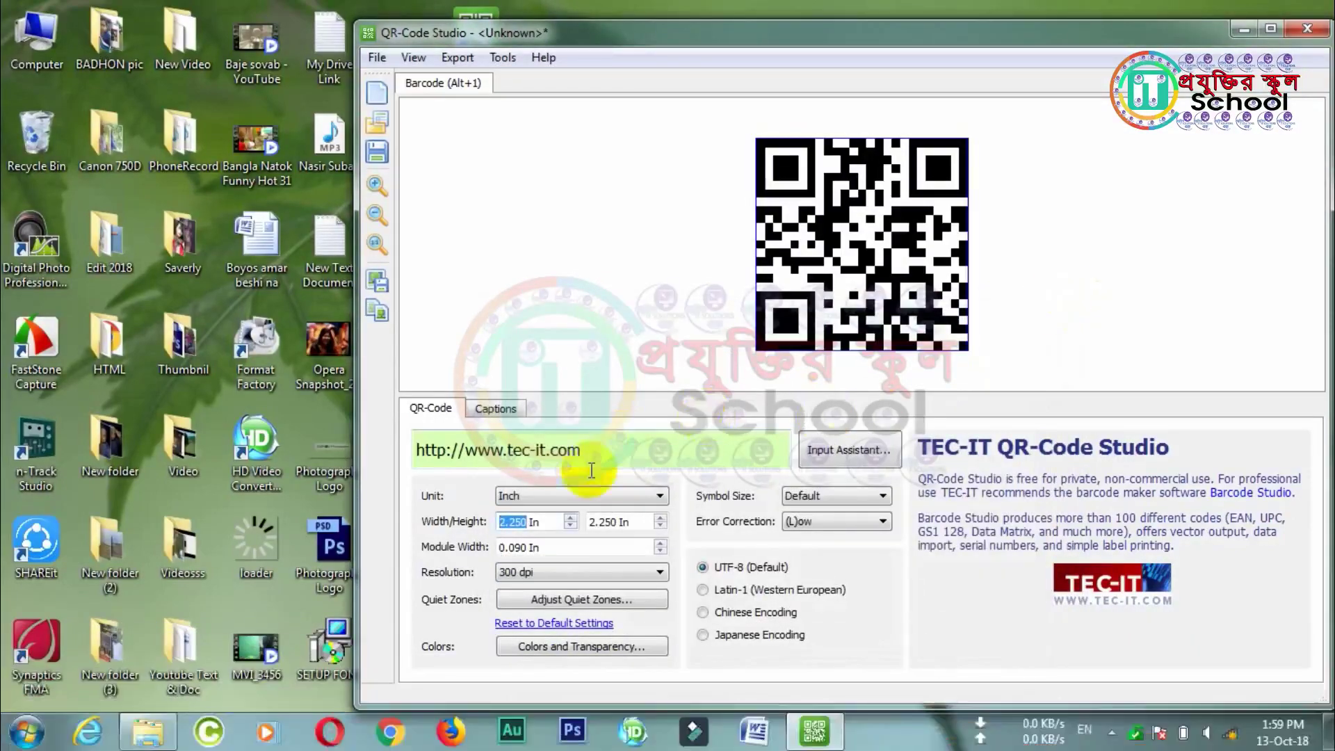
pyautogui.moveTo(639, 453); pyautogui.dragTo(416, 452)
pyautogui.rightClick(513, 455)
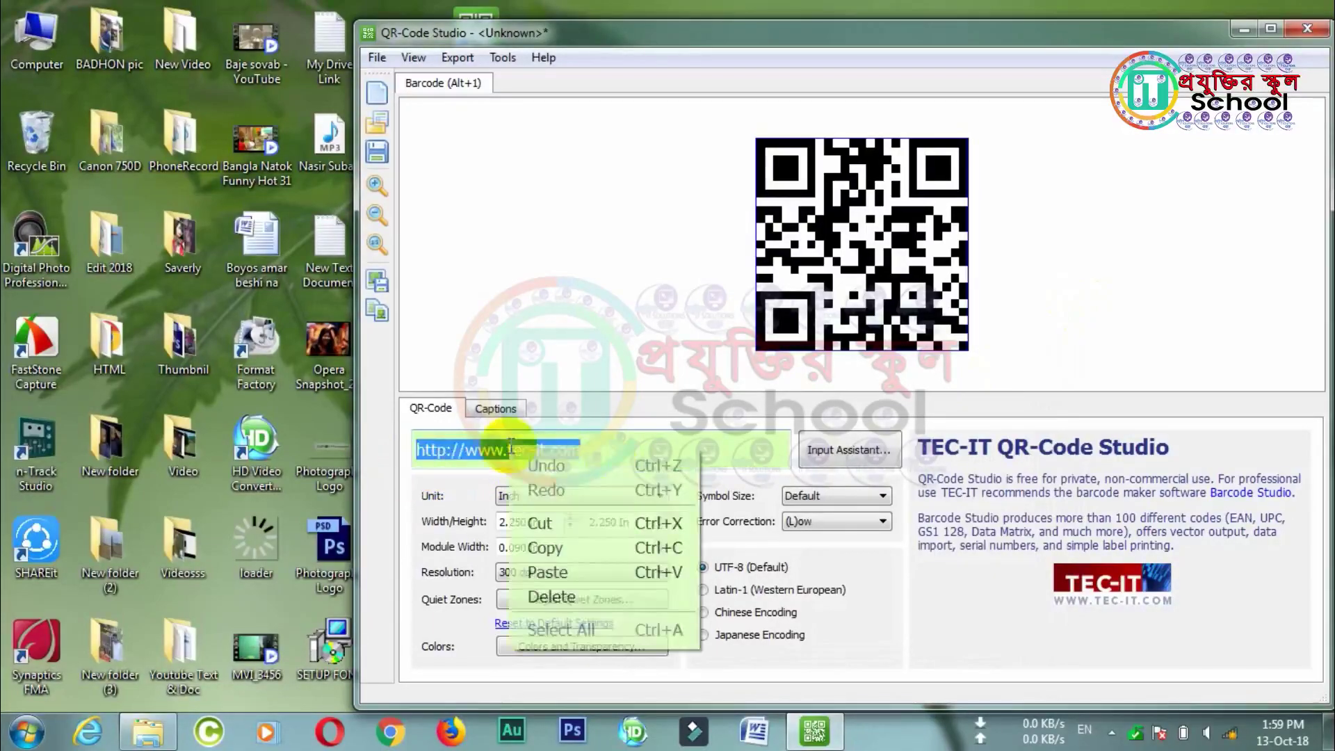
pyautogui.click(562, 573)
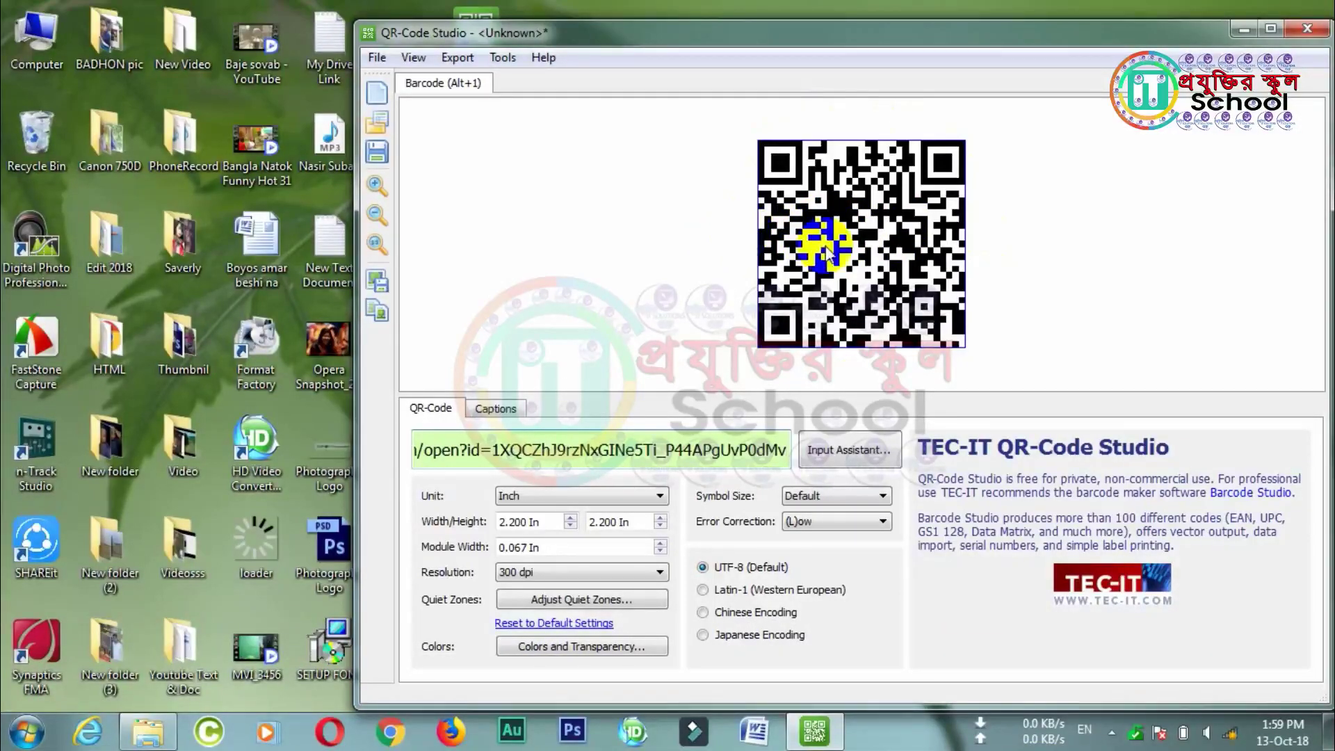
# Start exporting the barcode as an image file and choose the Desktop as the save location.
pyautogui.rightClick(847, 253)
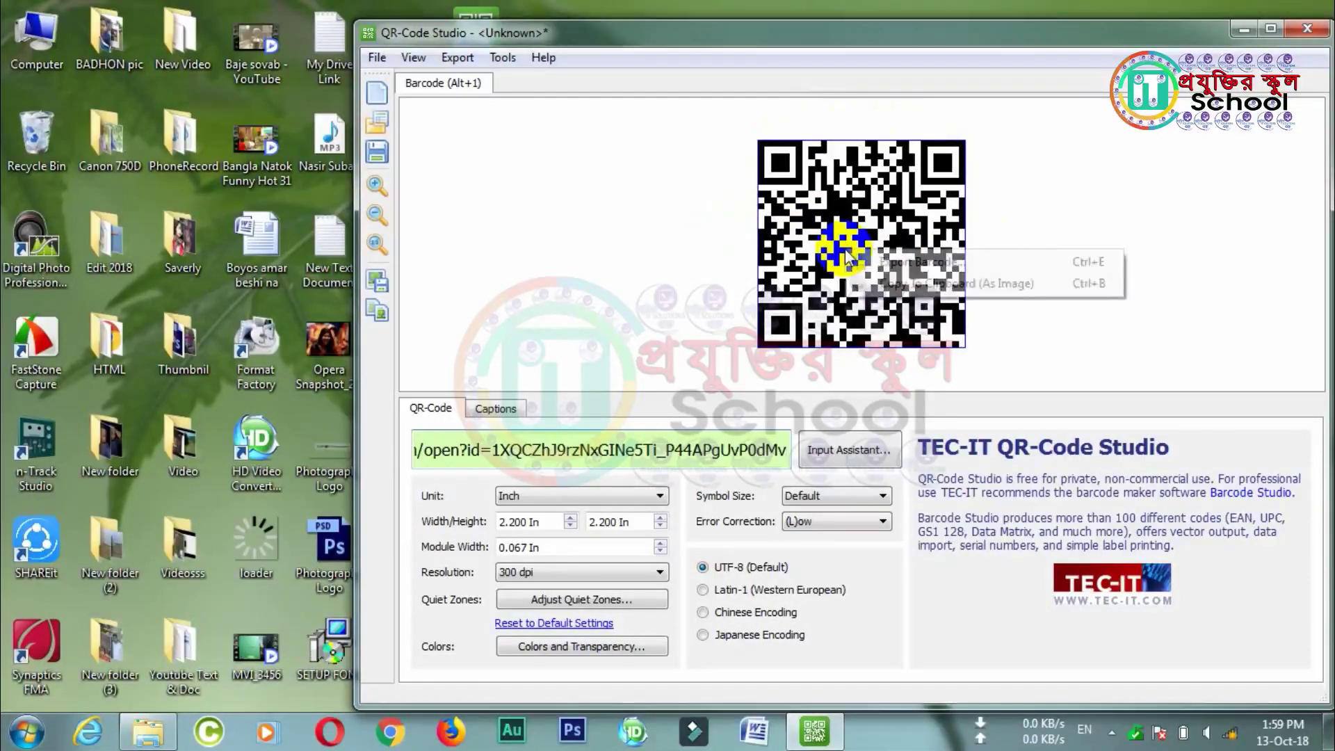
pyautogui.click(910, 263)
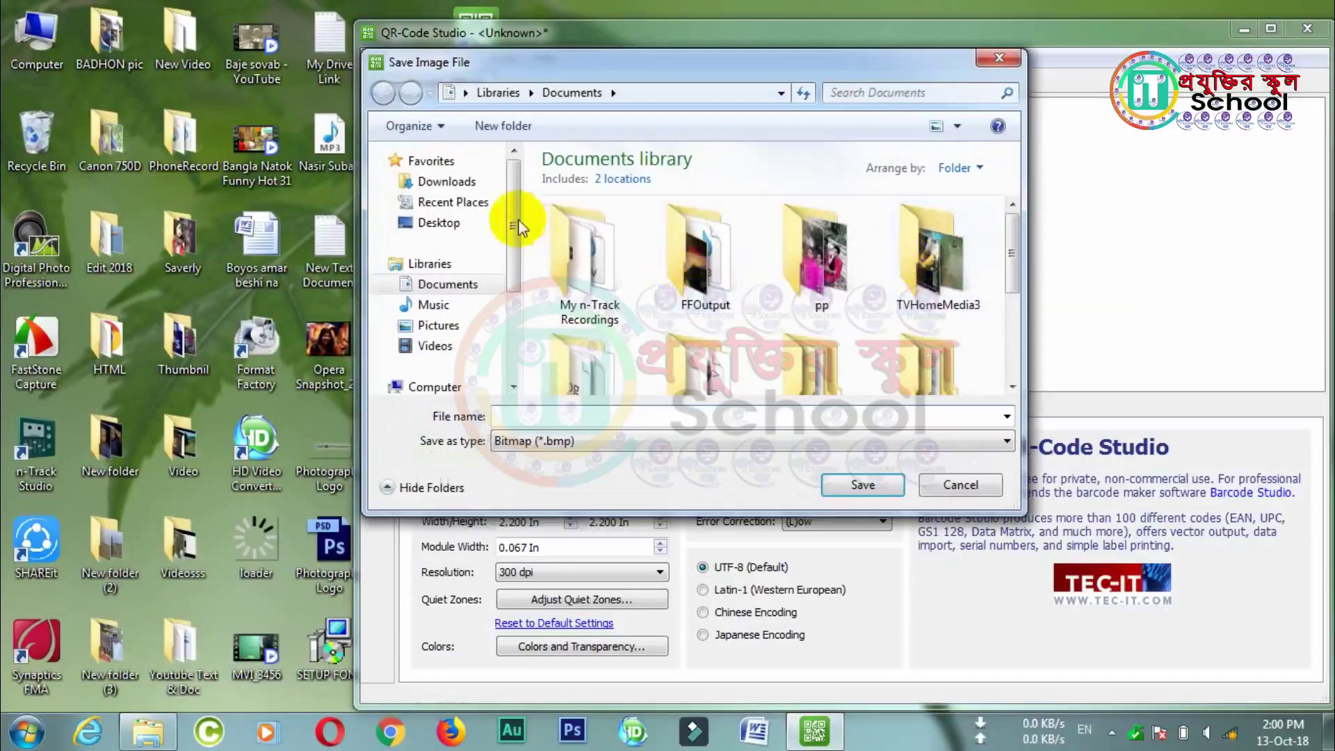
pyautogui.click(445, 223)
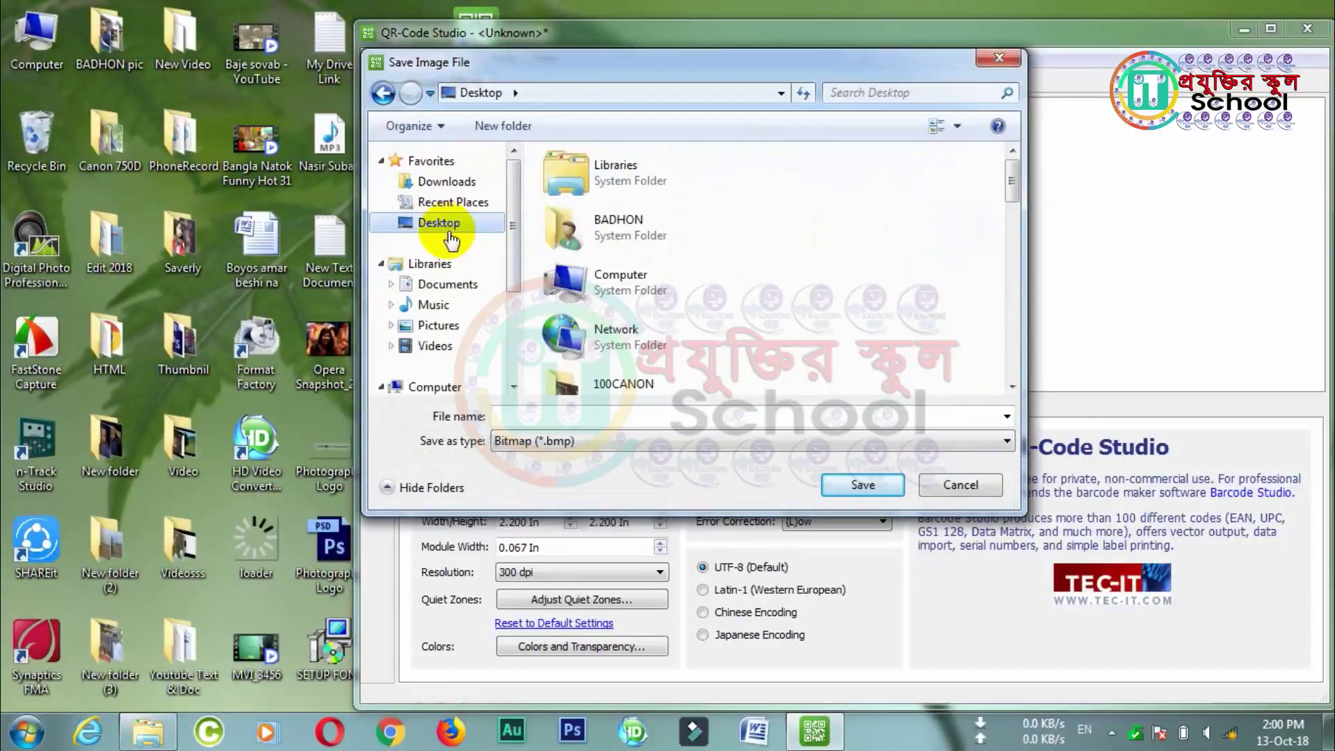
pyautogui.scroll(-3, 448, 236)
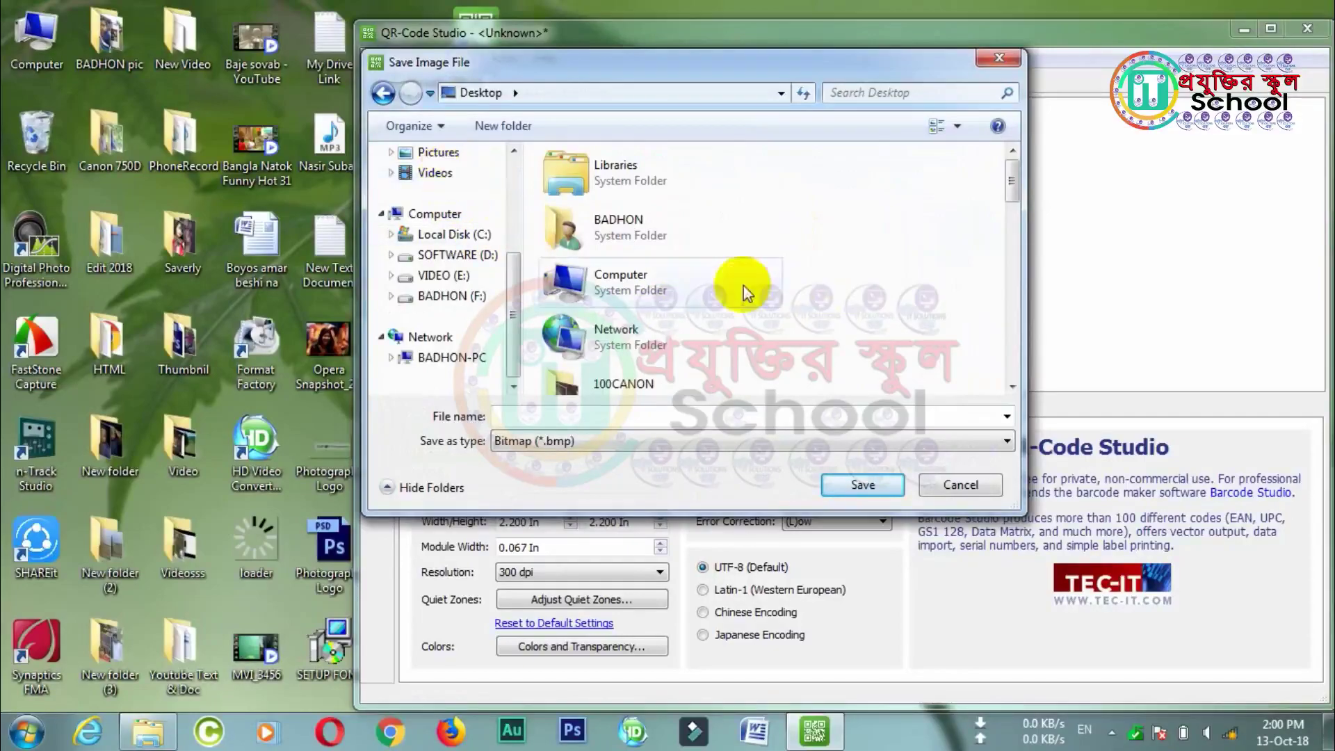
pyautogui.scroll(-5, 932, 289)
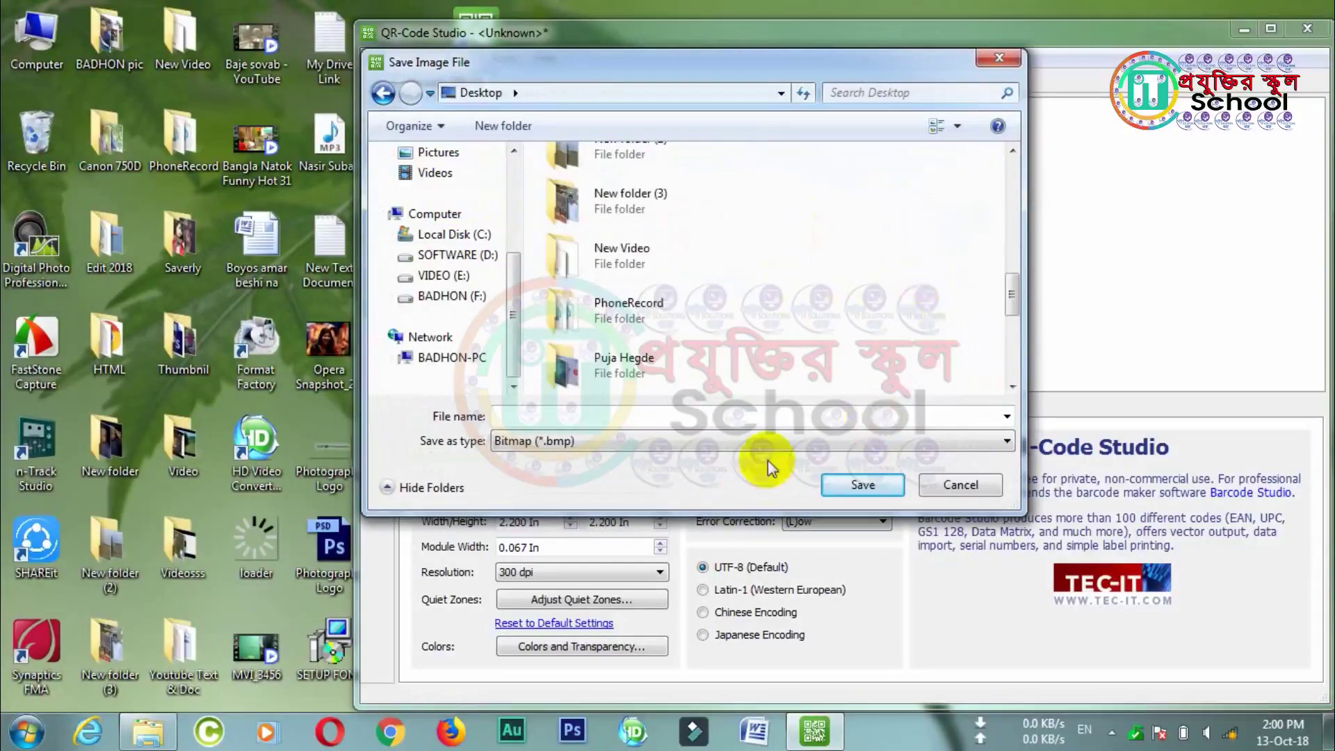
# Name the exported image My QR Code Soft. Link, set its format to JPEG (*.jpg) and save it.
pyautogui.click(557, 415)
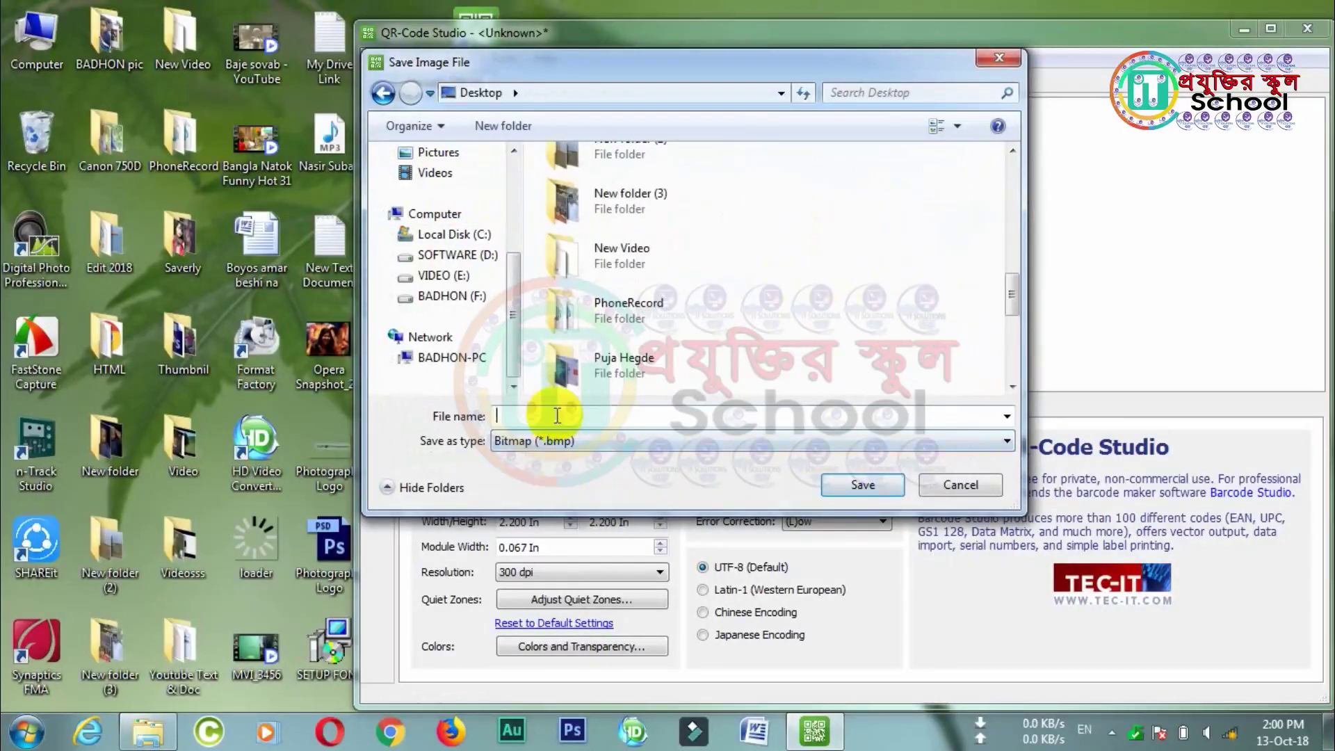
pyautogui.hotkey('ctrl', 'v')
pyautogui.click(577, 441)
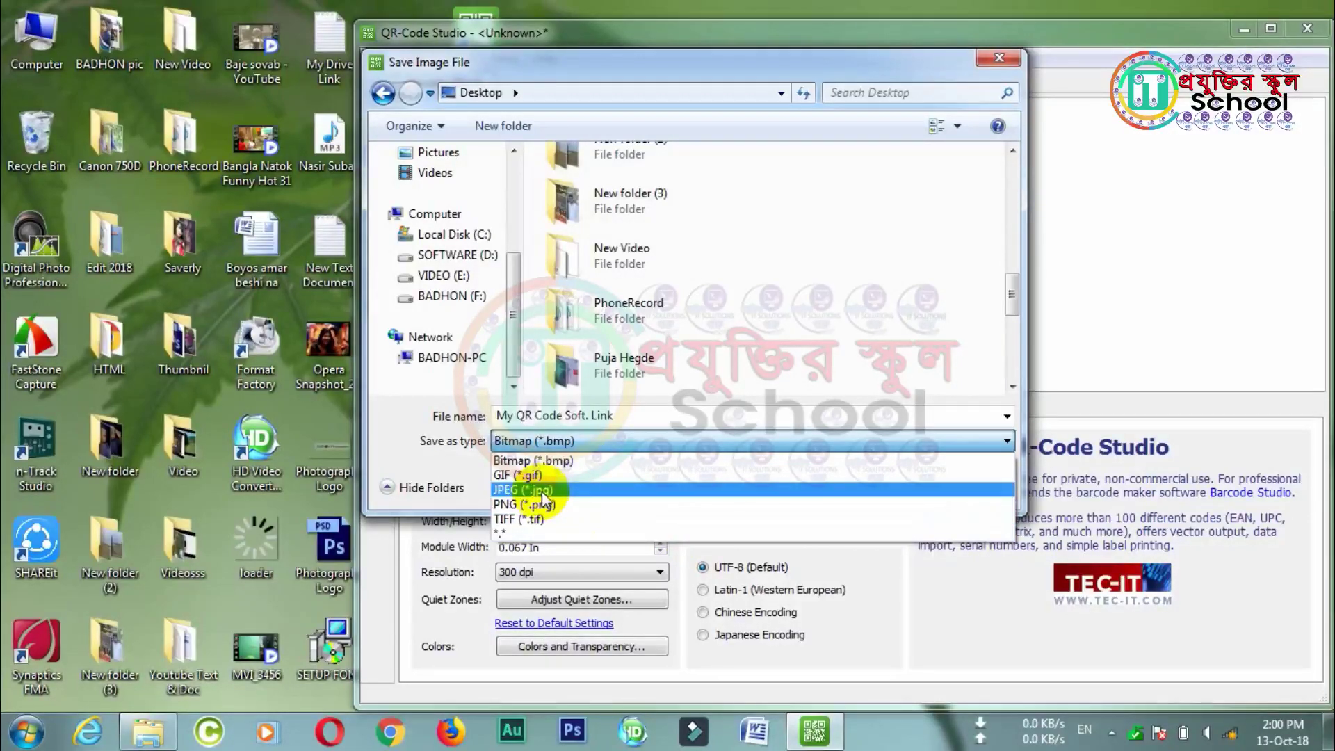
pyautogui.click(542, 492)
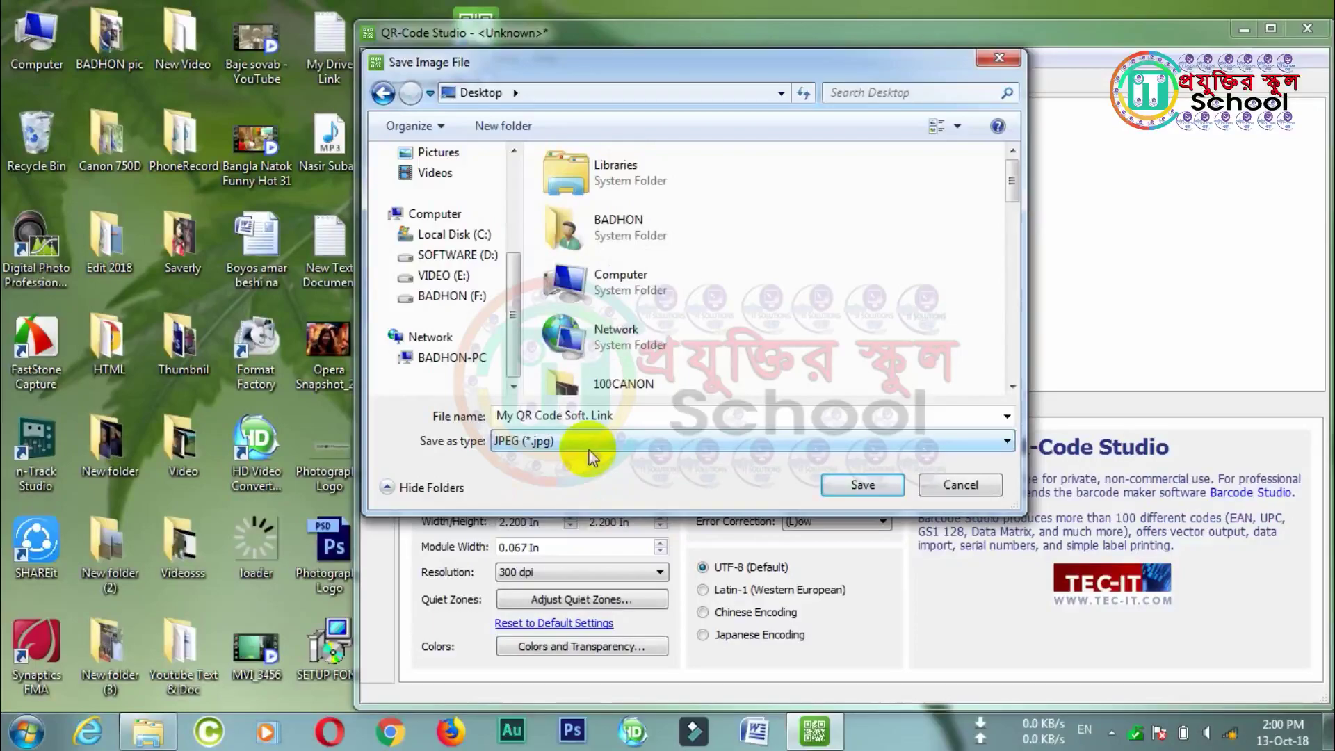
pyautogui.click(863, 485)
# View the exported My QR Code Soft. Link image from the desktop and close the viewer.
pyautogui.moveTo(506, 34); pyautogui.dragTo(841, 21)
pyautogui.click(489, 143)
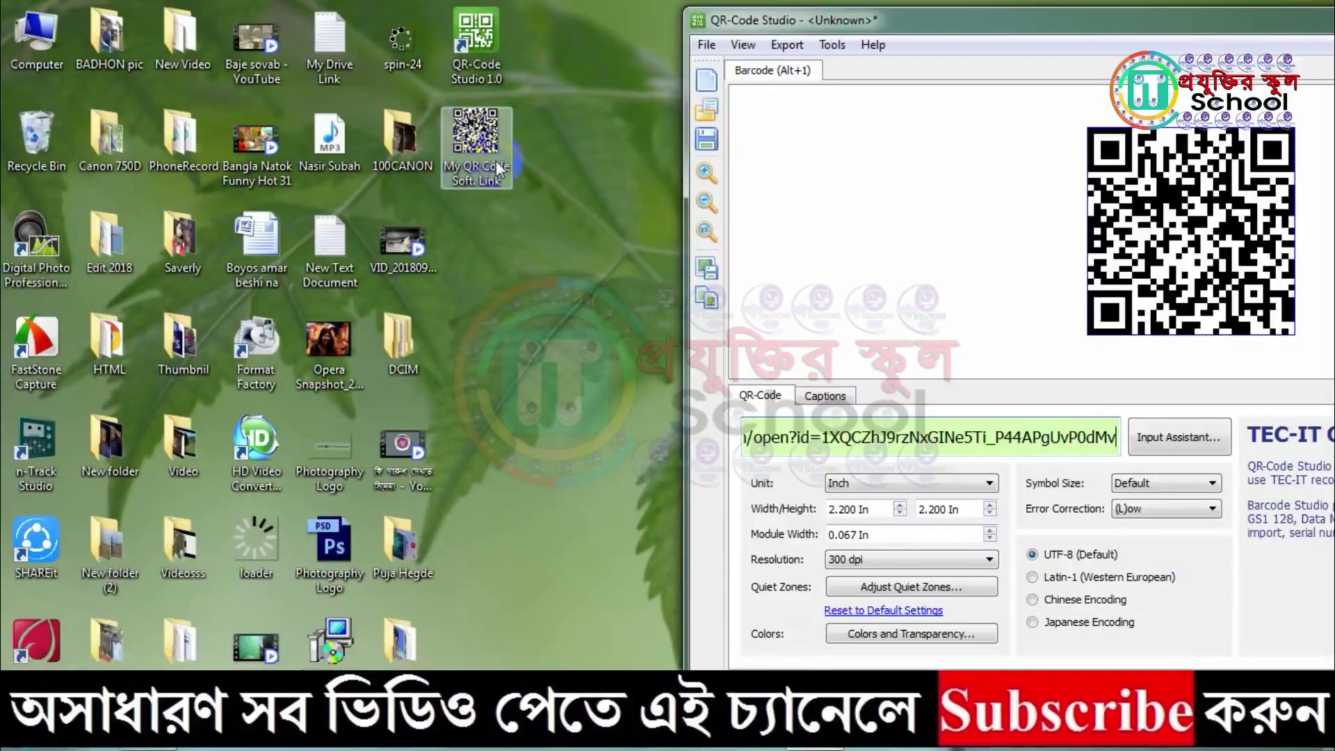
pyautogui.doubleClick(490, 143)
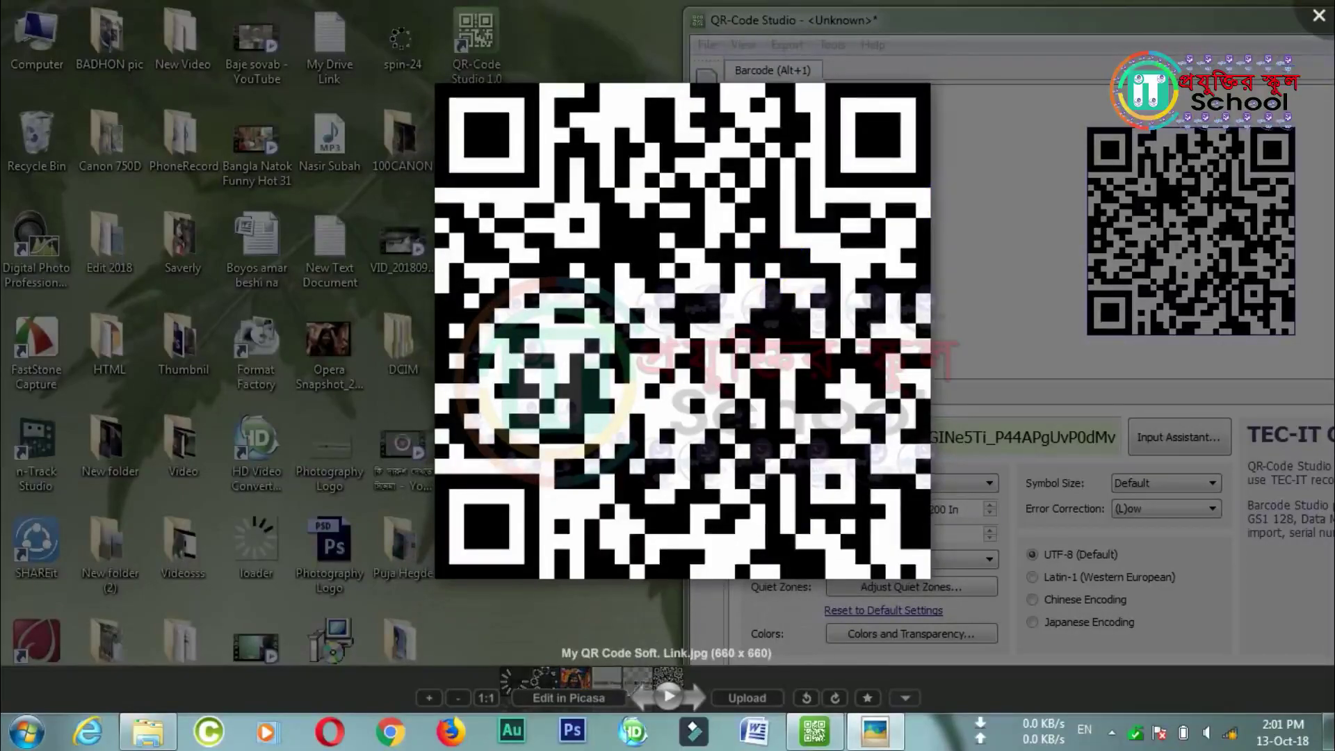
pyautogui.click(1323, 14)
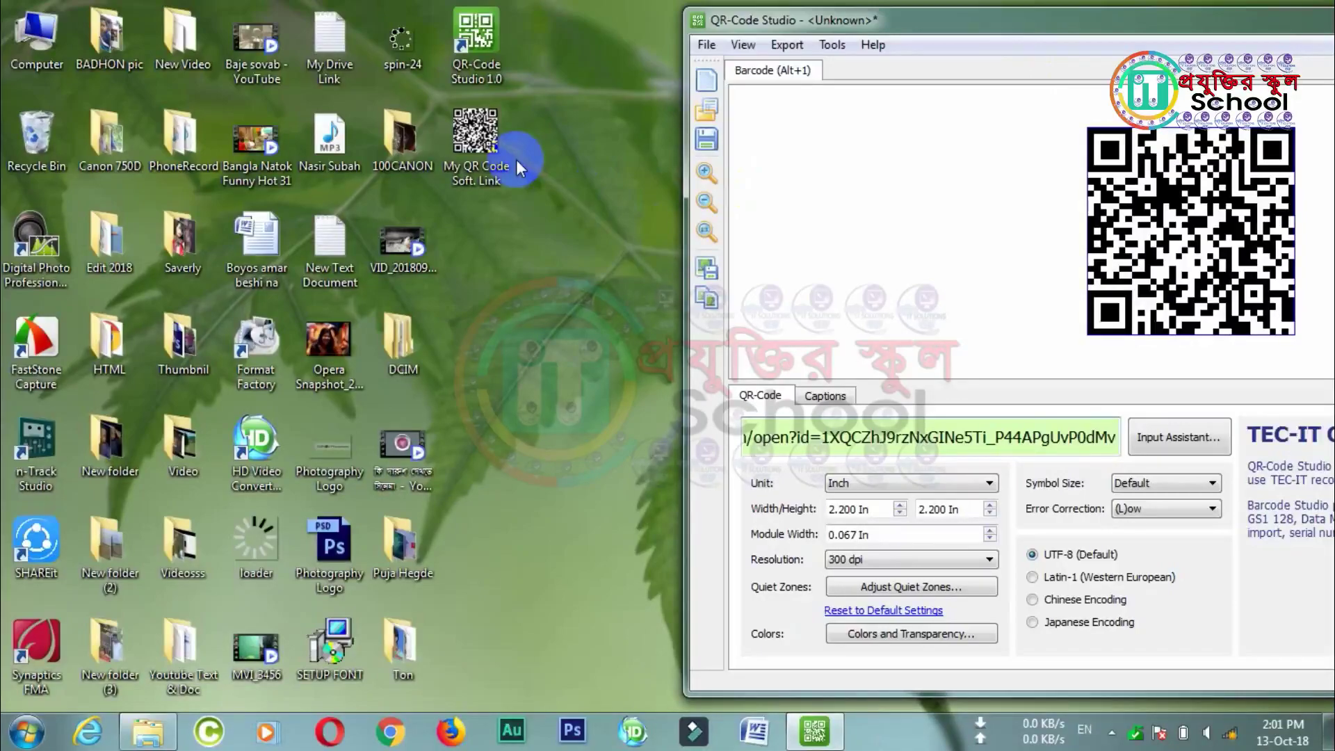
pyautogui.click(829, 445)
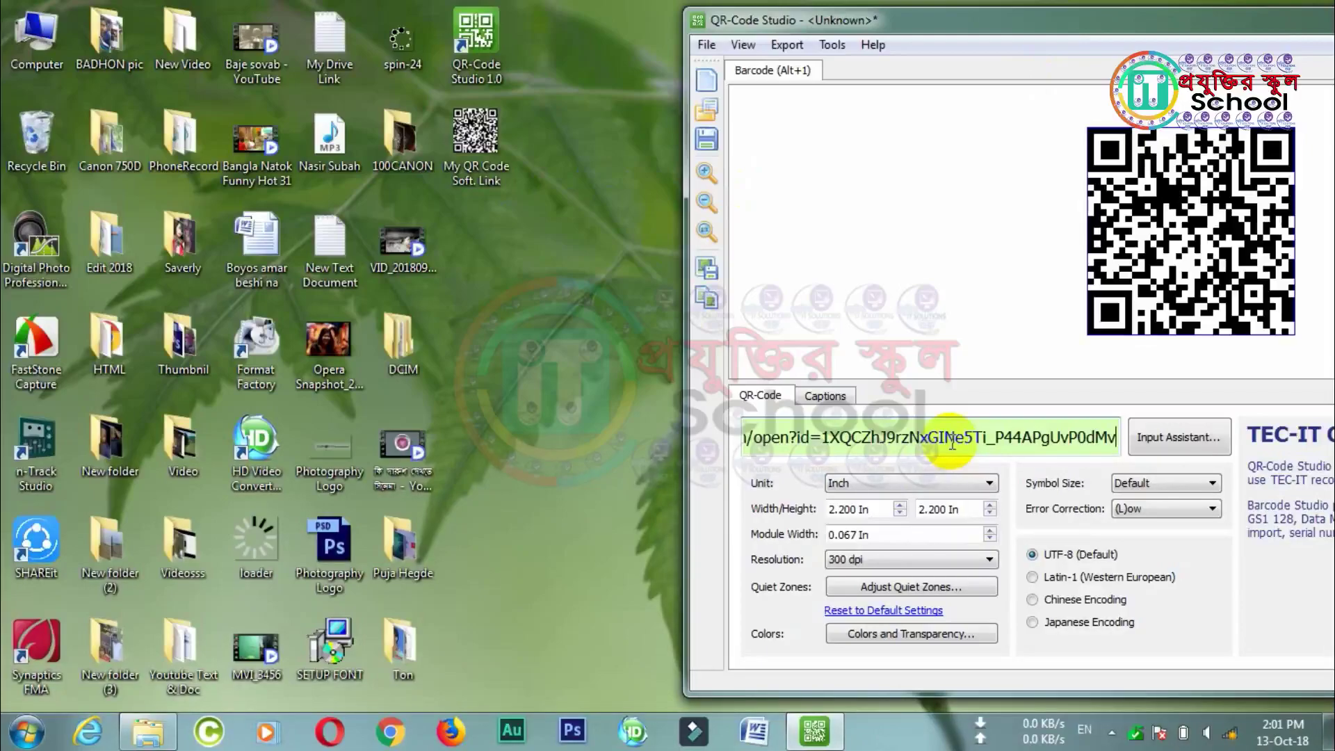
pyautogui.moveTo(953, 442); pyautogui.dragTo(780, 438)
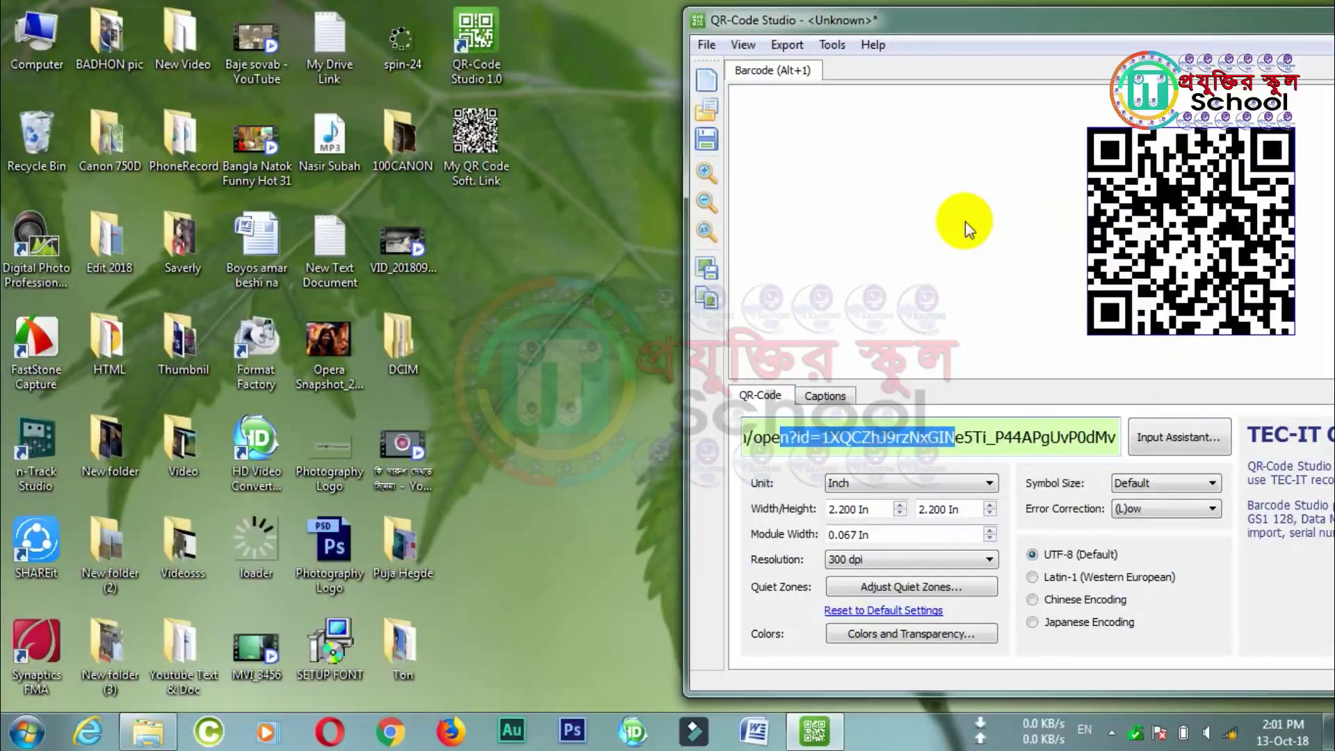
pyautogui.click(500, 147)
pyautogui.moveTo(579, 109); pyautogui.dragTo(471, 182)
pyautogui.click(593, 121)
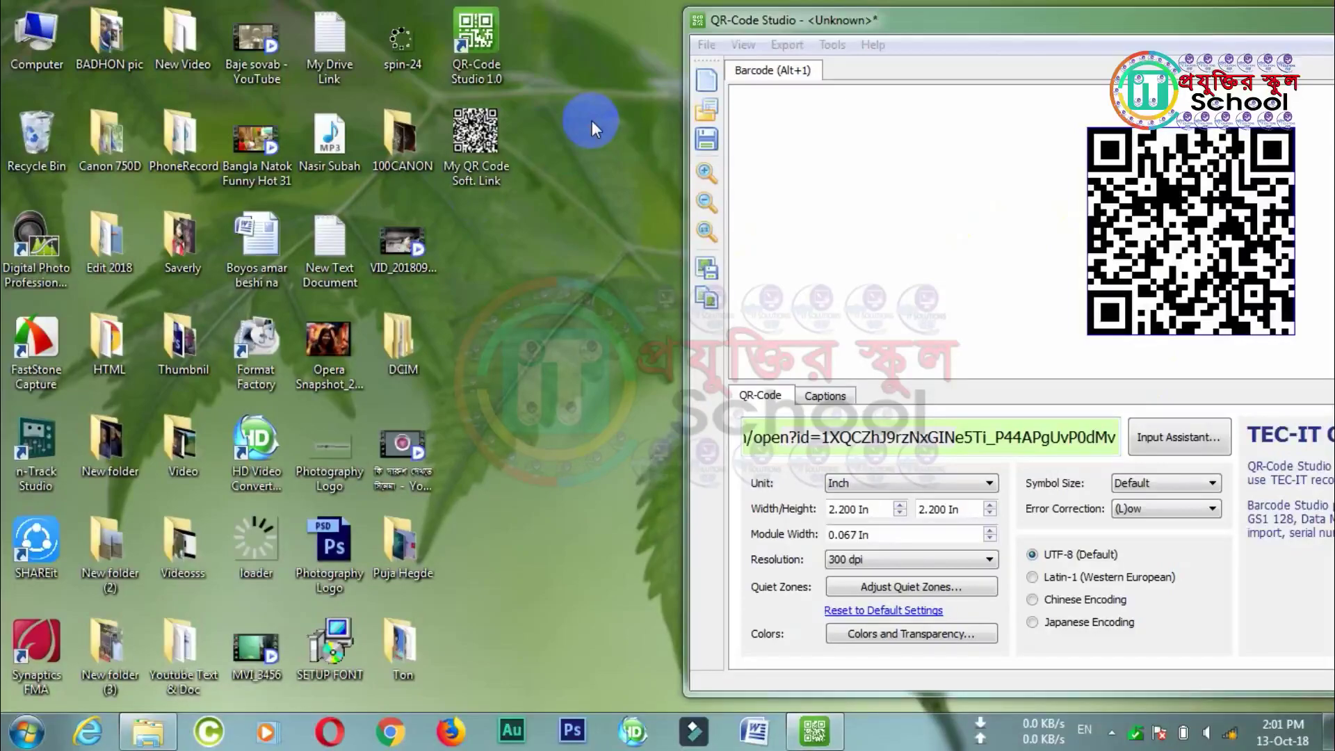
pyautogui.moveTo(898, 25); pyautogui.dragTo(426, 31)
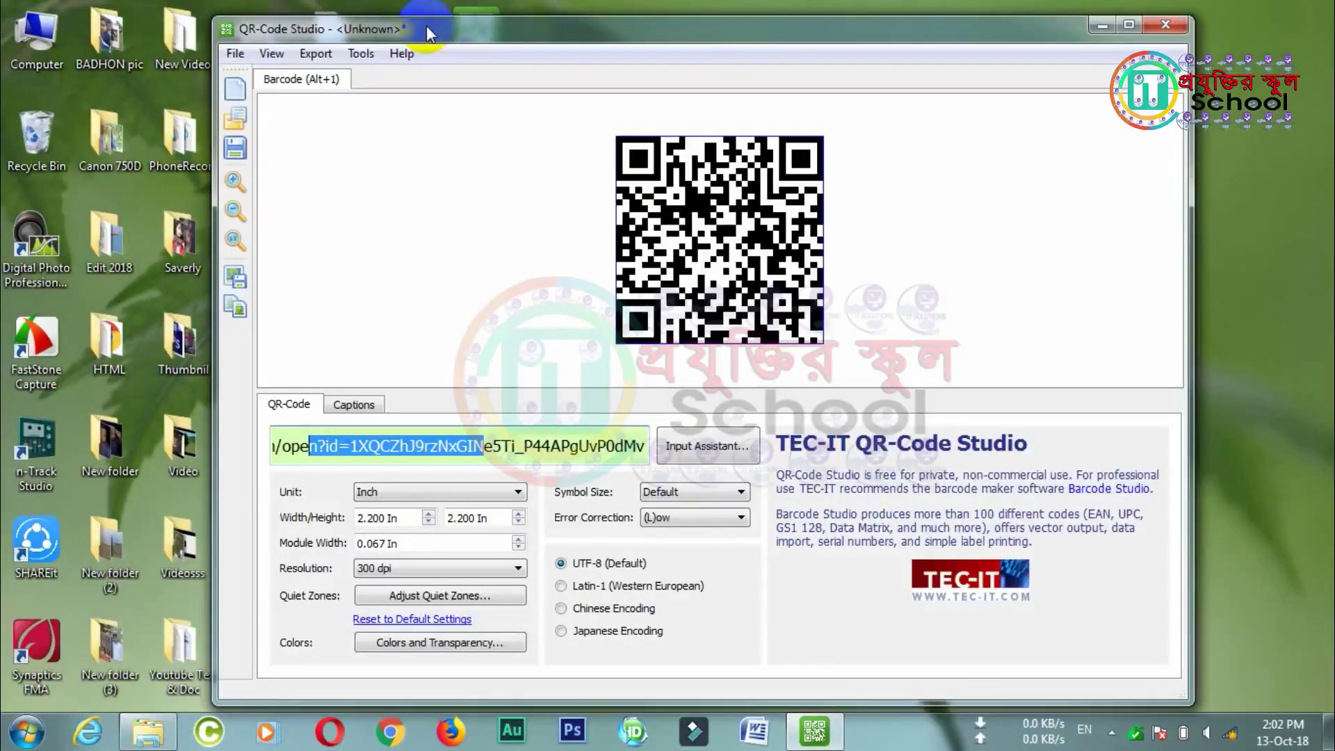